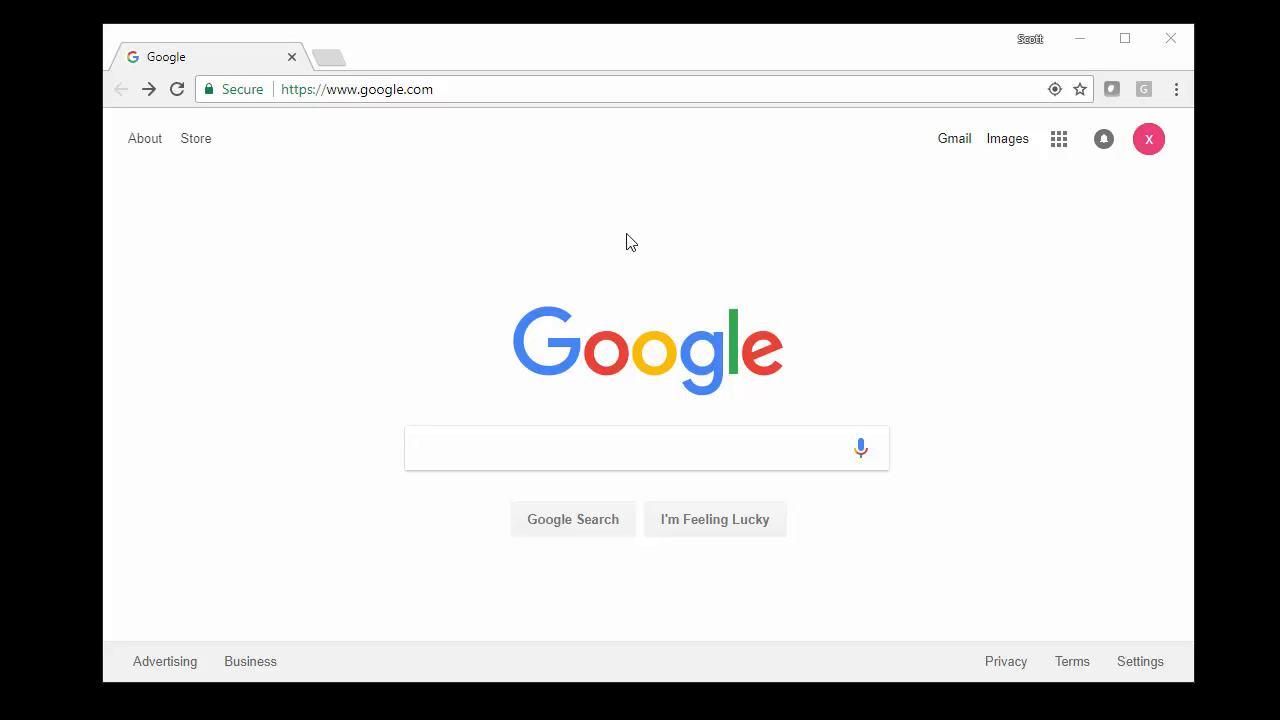
Step: Search Google for "download windows 10 evaluation" and open Microsoft's Windows 10 Enterprise evaluation page
left_click(630, 447)
type("download windows 10 evaluation")
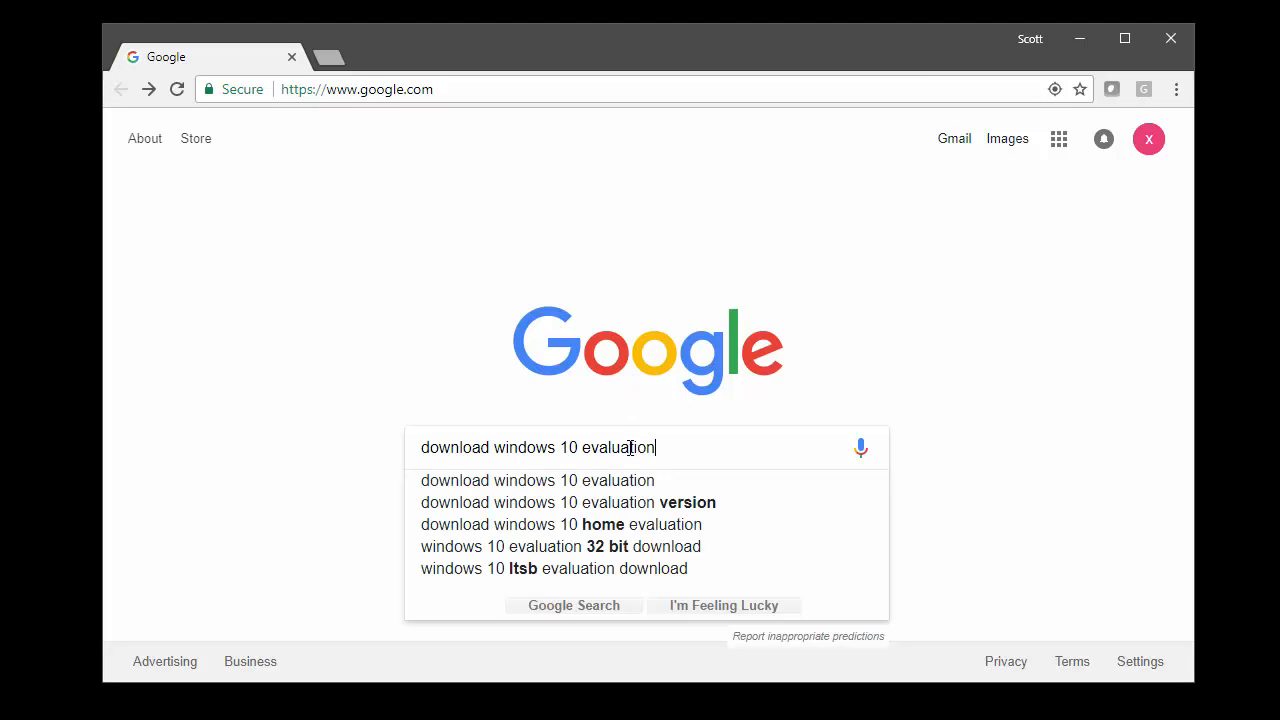
left_click(578, 484)
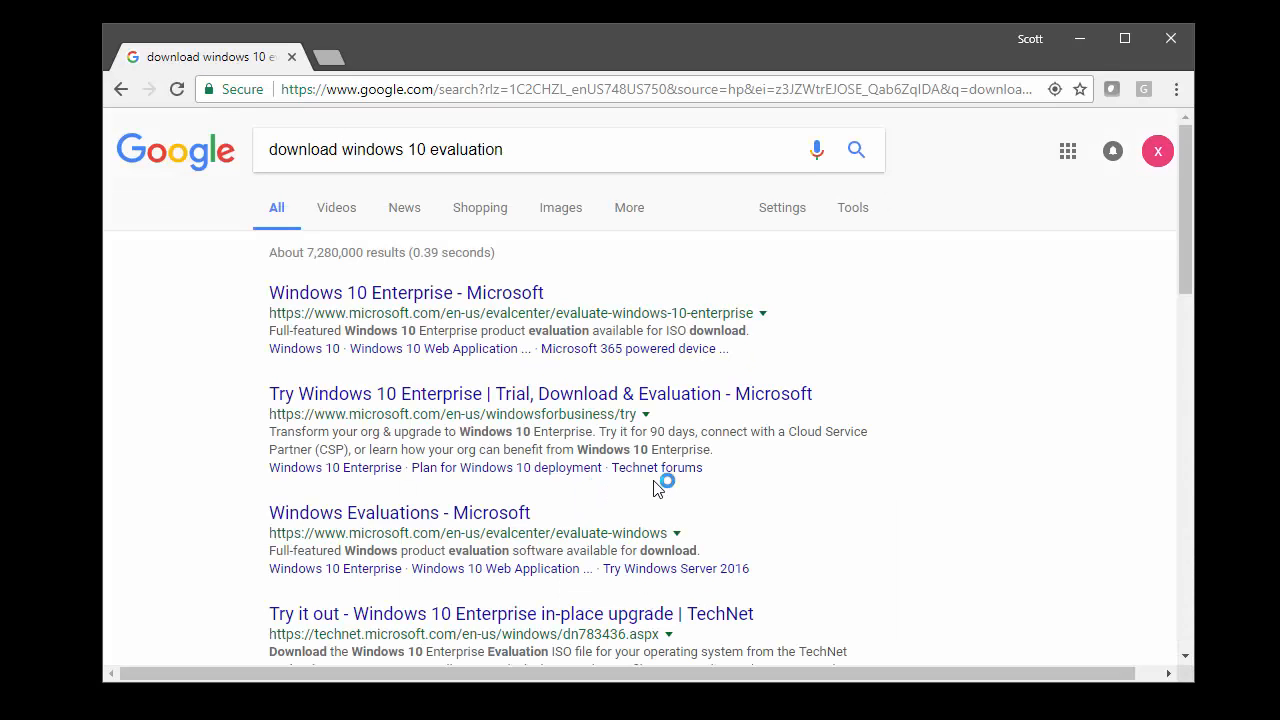
left_click(490, 293)
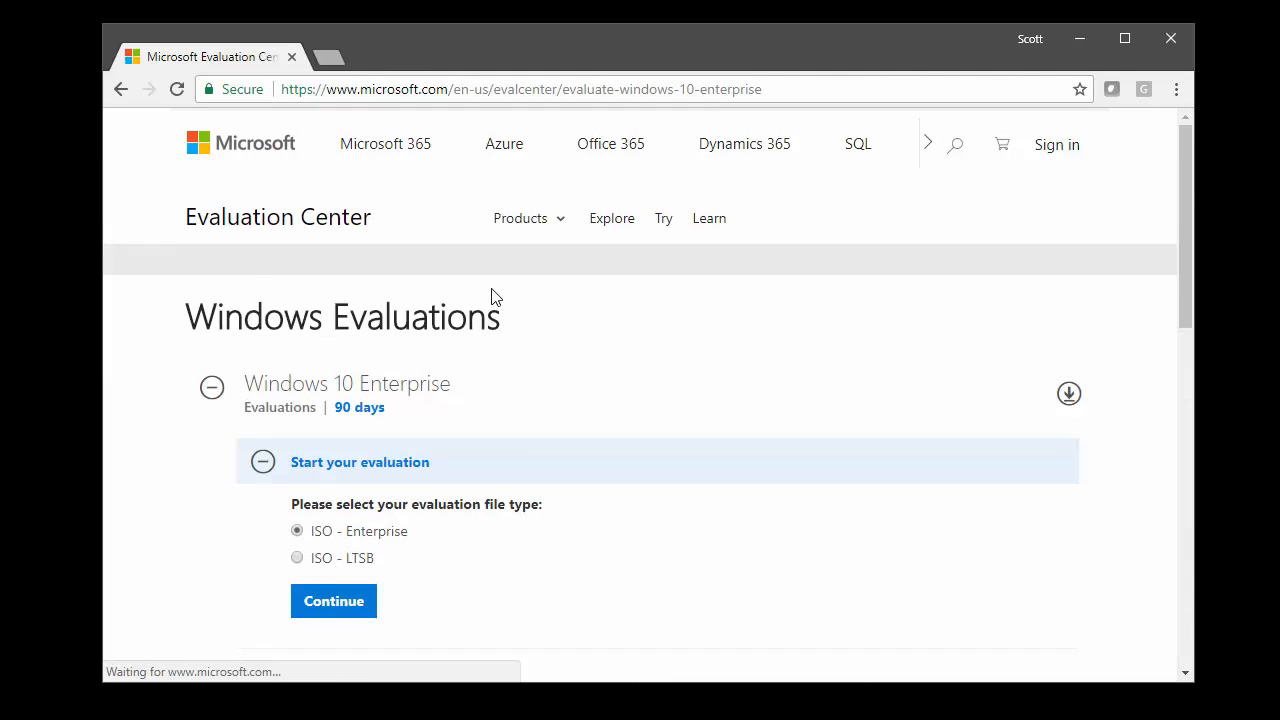
Step: Choose the ISO - Enterprise evaluation and submit the registration form with name, company, email and phone details, selecting United States as the country
scroll(492, 297, "down", 3)
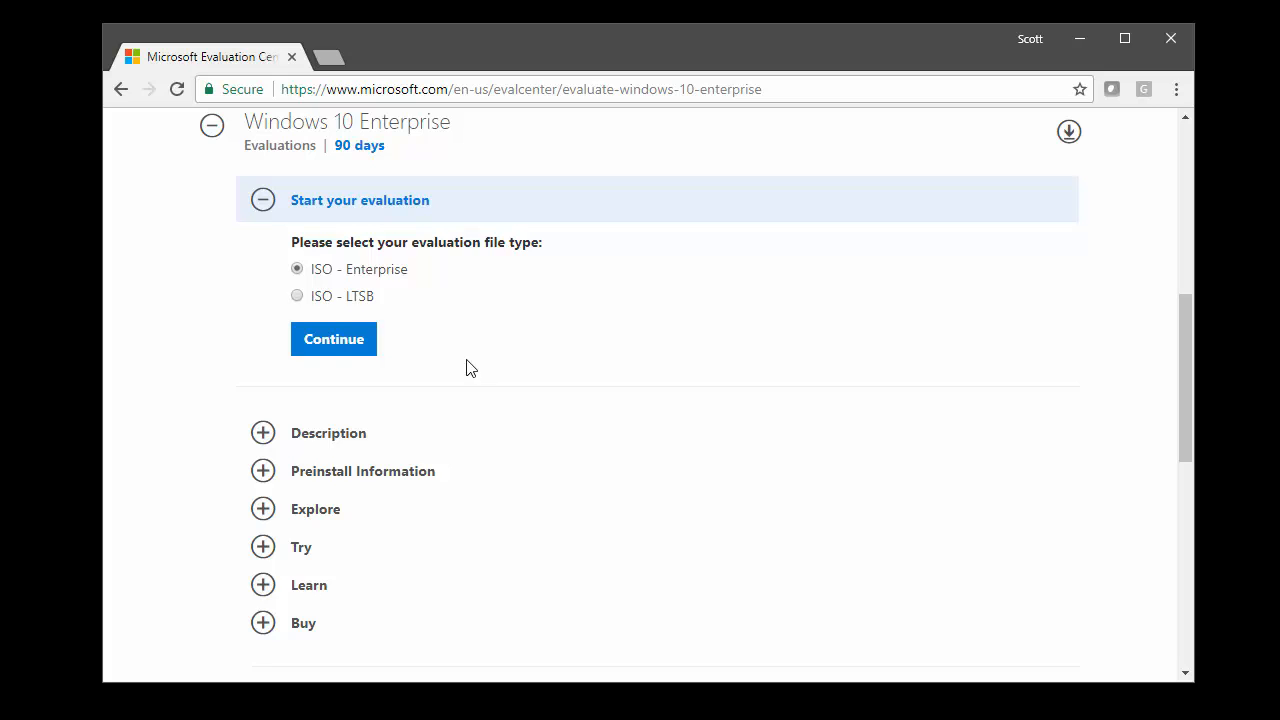
left_click(360, 346)
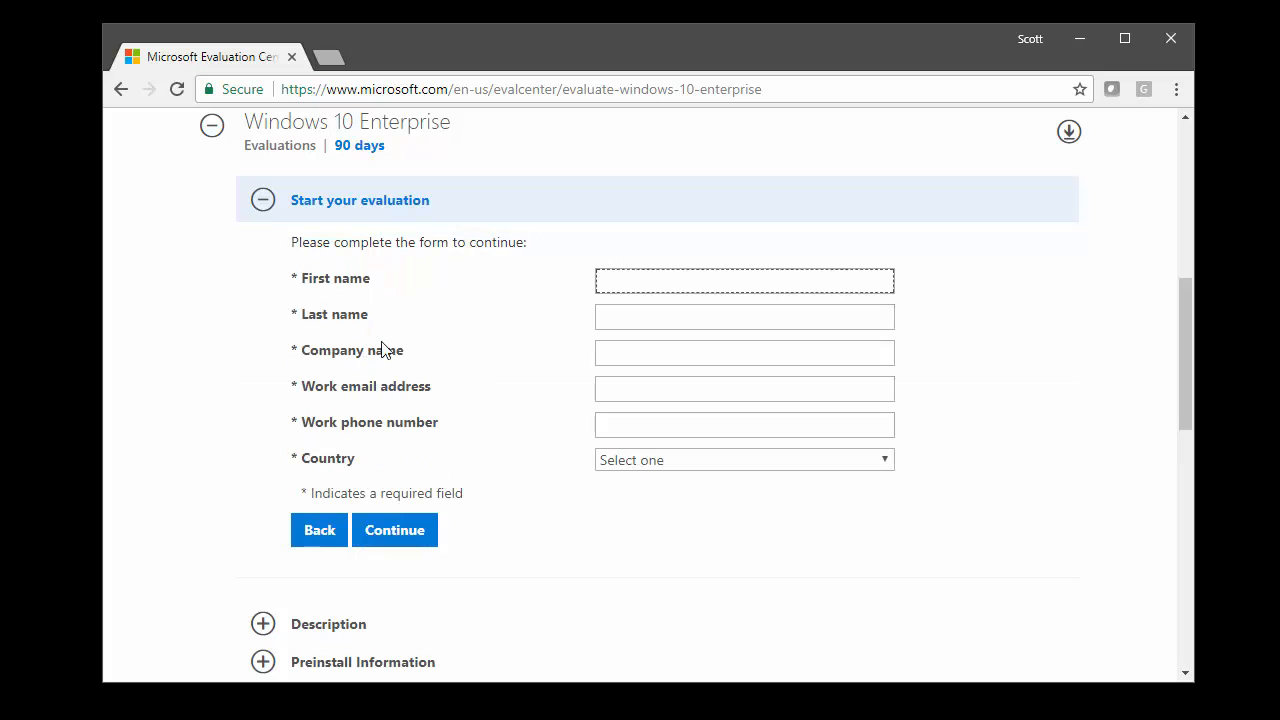
left_click(398, 541)
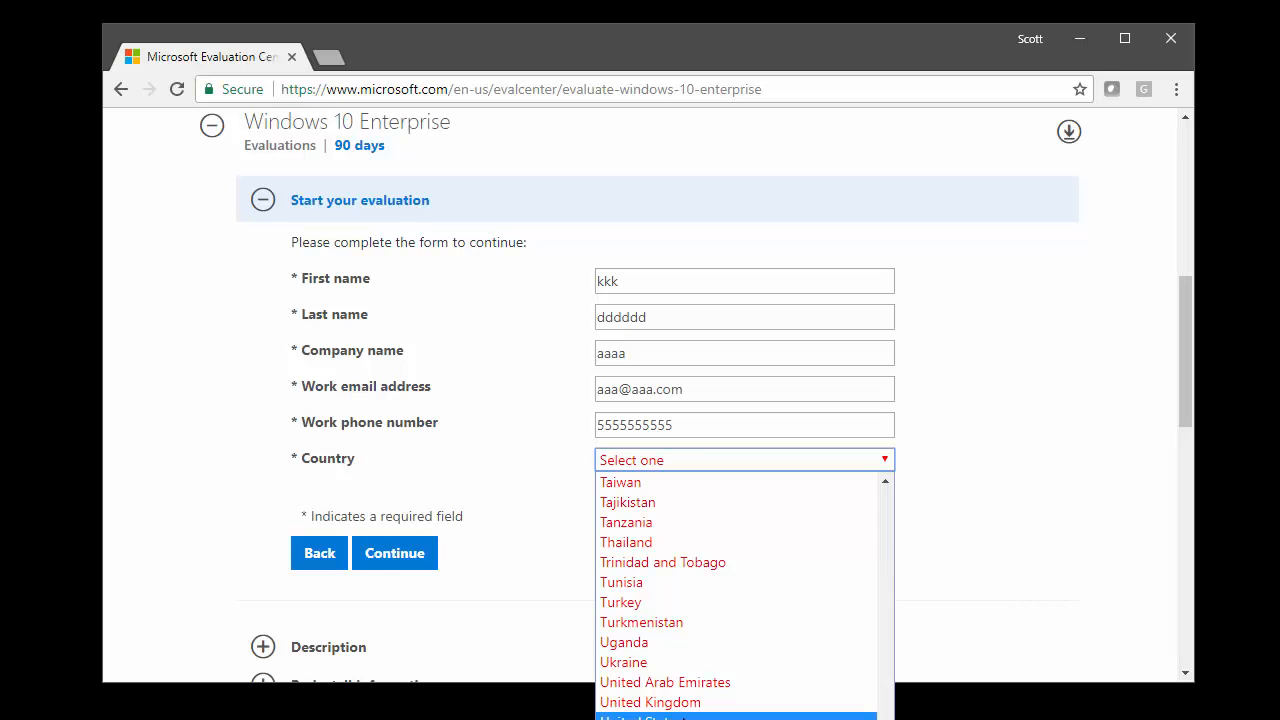
left_click(678, 703)
left_click(408, 634)
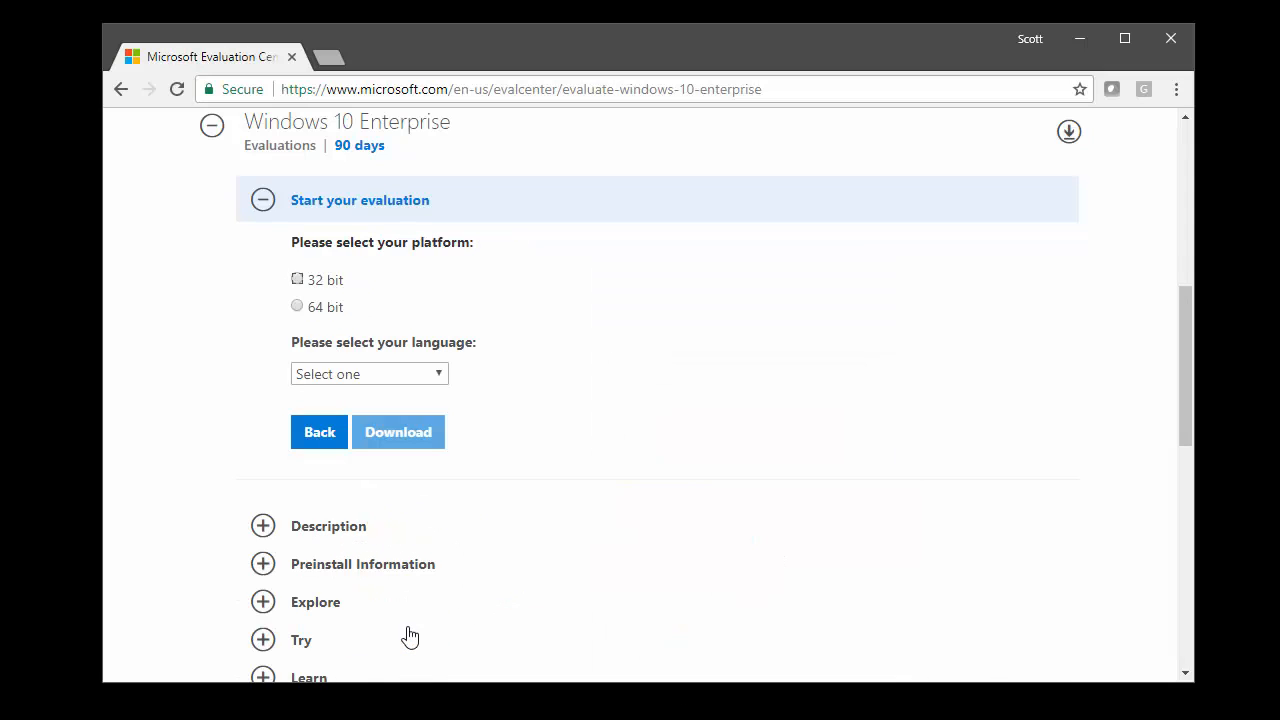
Step: Download the evaluation ISO for the 64 bit platform in English
left_click(297, 306)
left_click(384, 384)
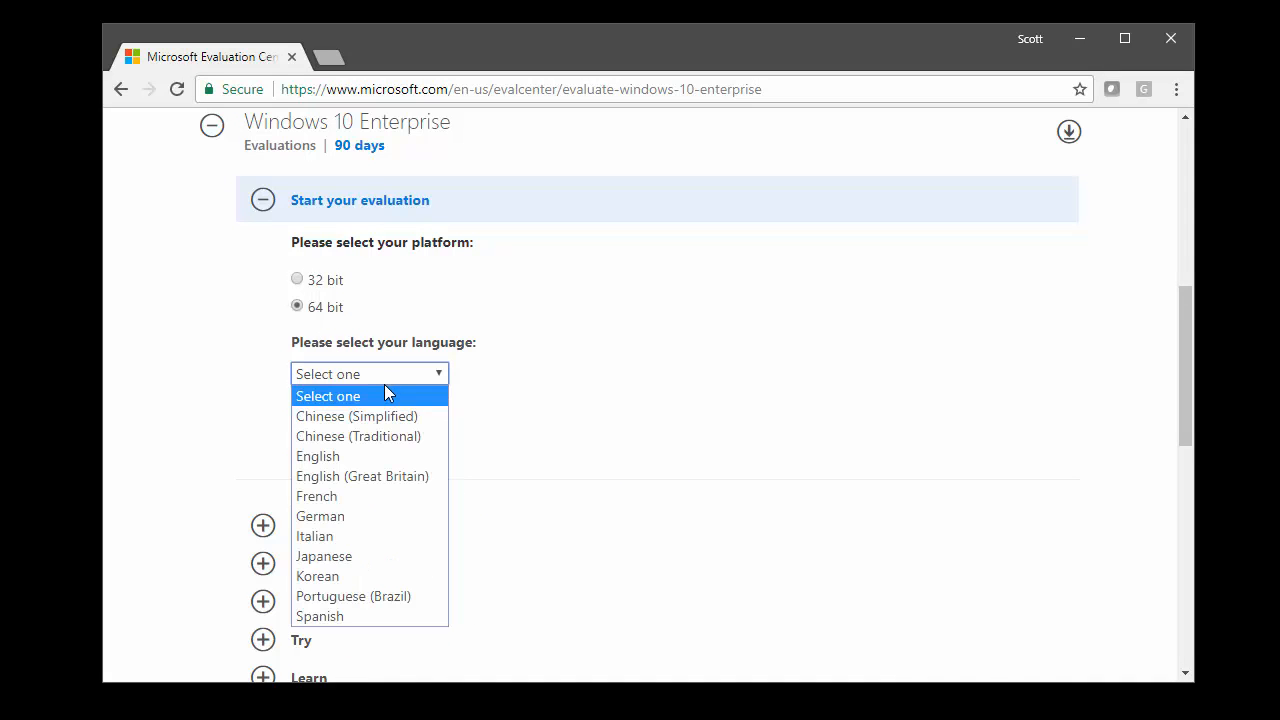
left_click(380, 455)
left_click(399, 436)
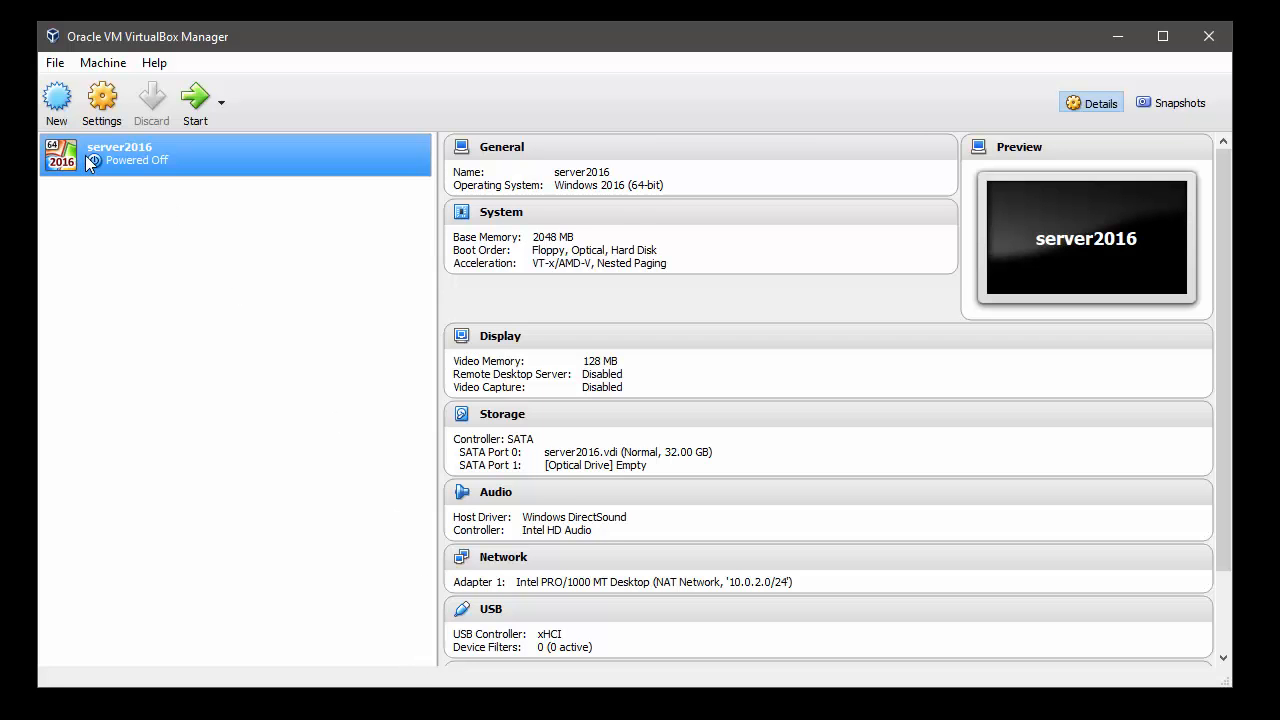
Step: Switch to VirtualBox and set up a new Windows 10 (64-bit) virtual machine named wks-win-10 with 2048 MB of memory
left_click(57, 100)
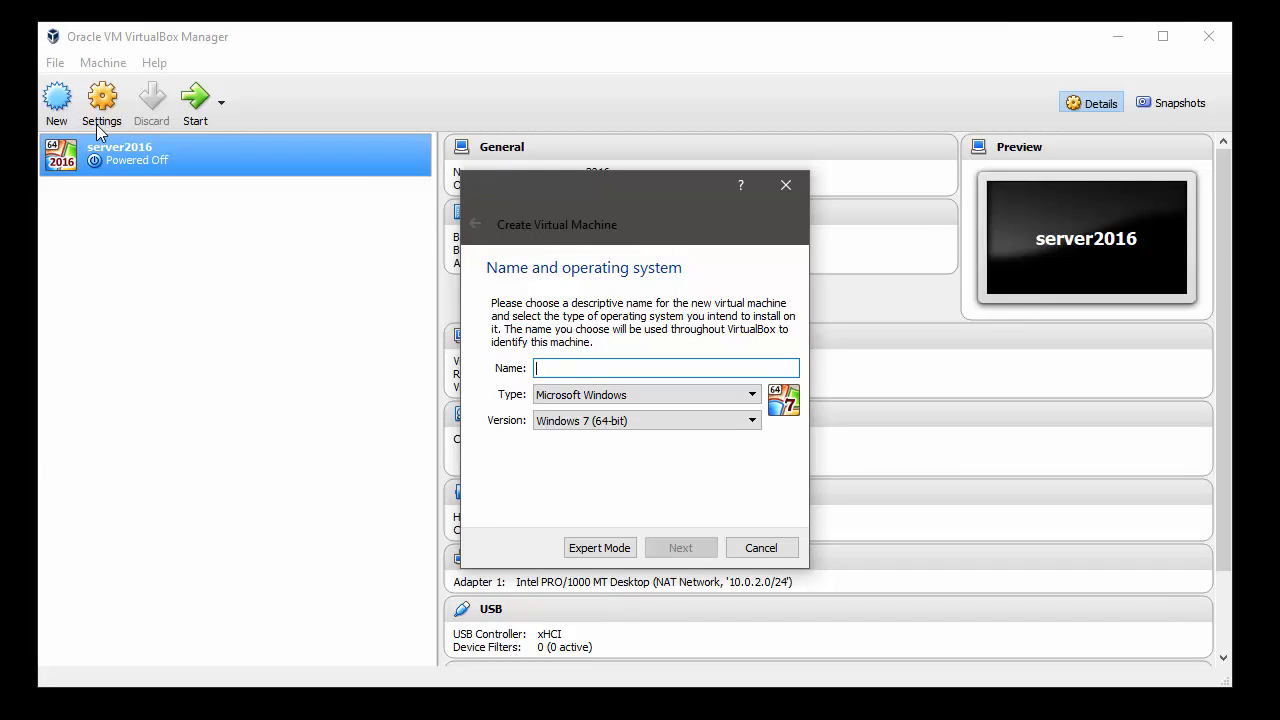
type("wks-win")
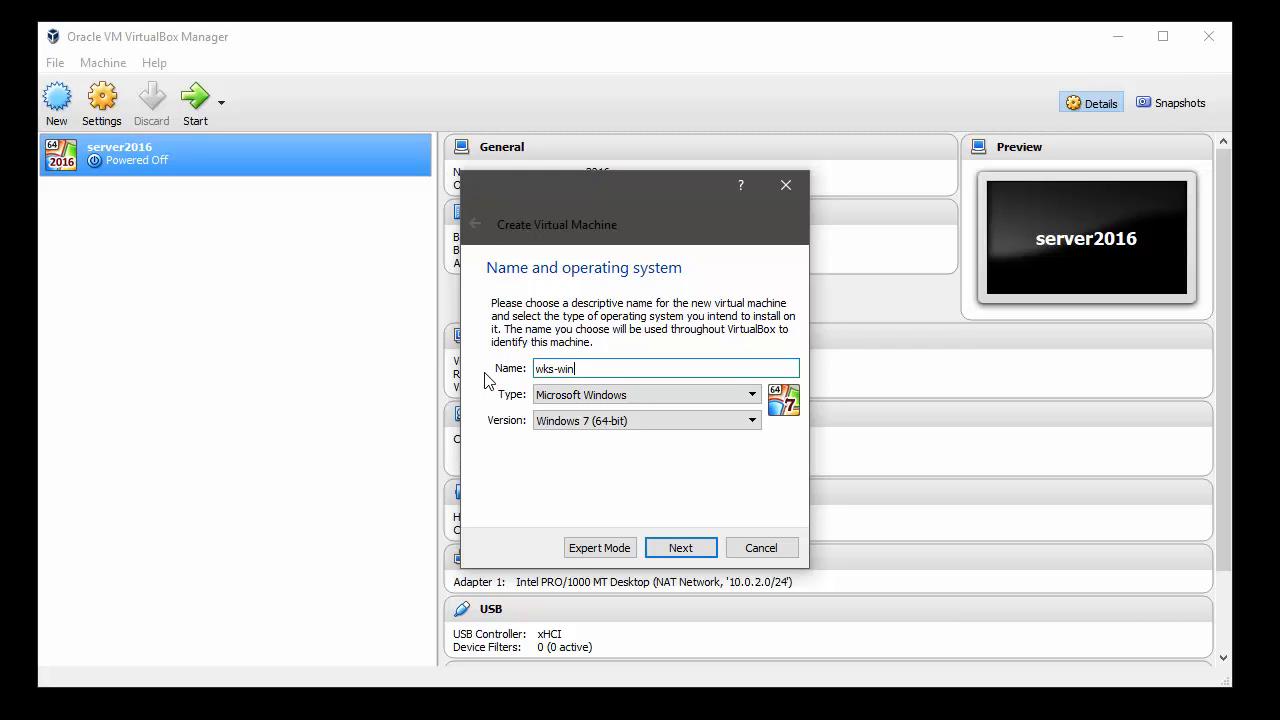
type("-10")
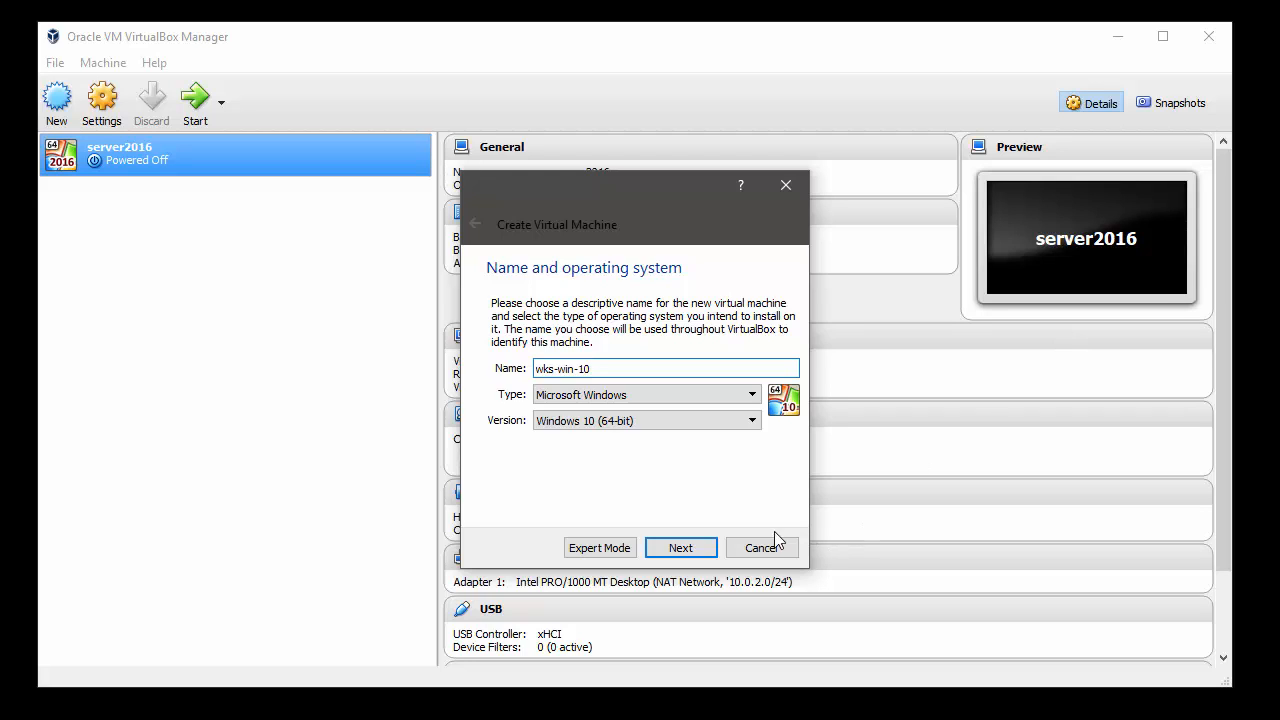
left_click(696, 552)
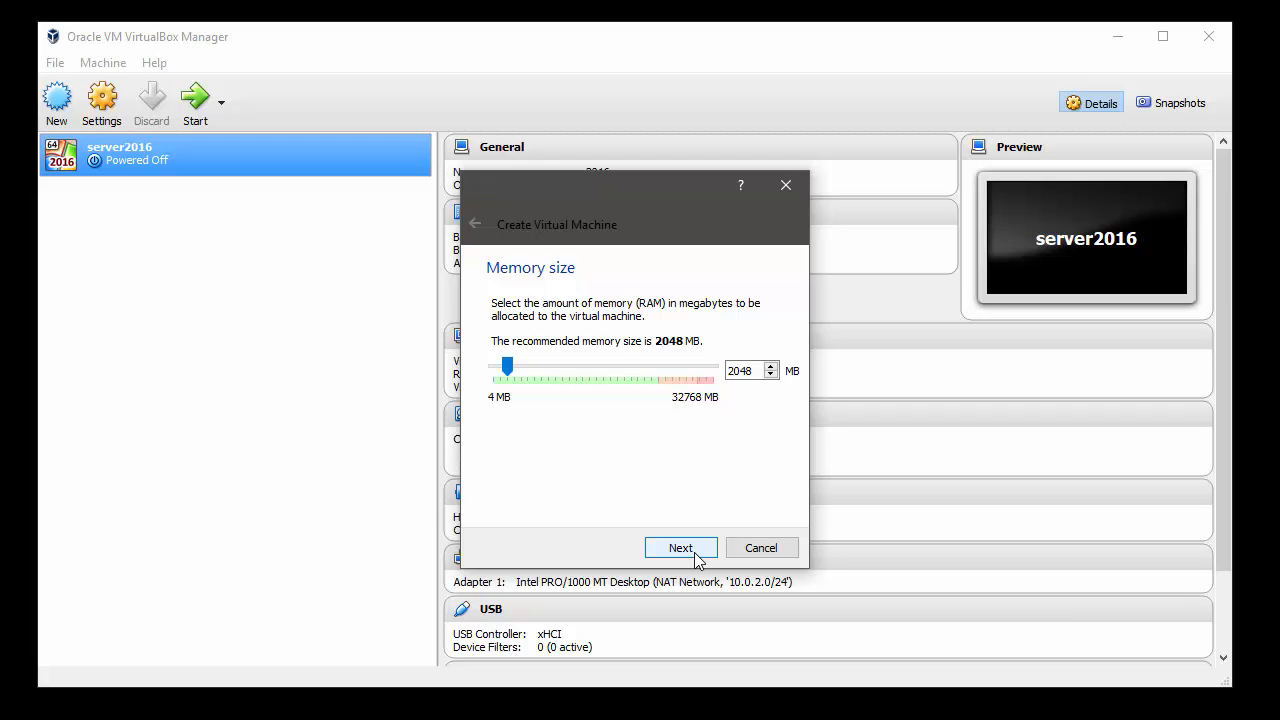
left_click(697, 552)
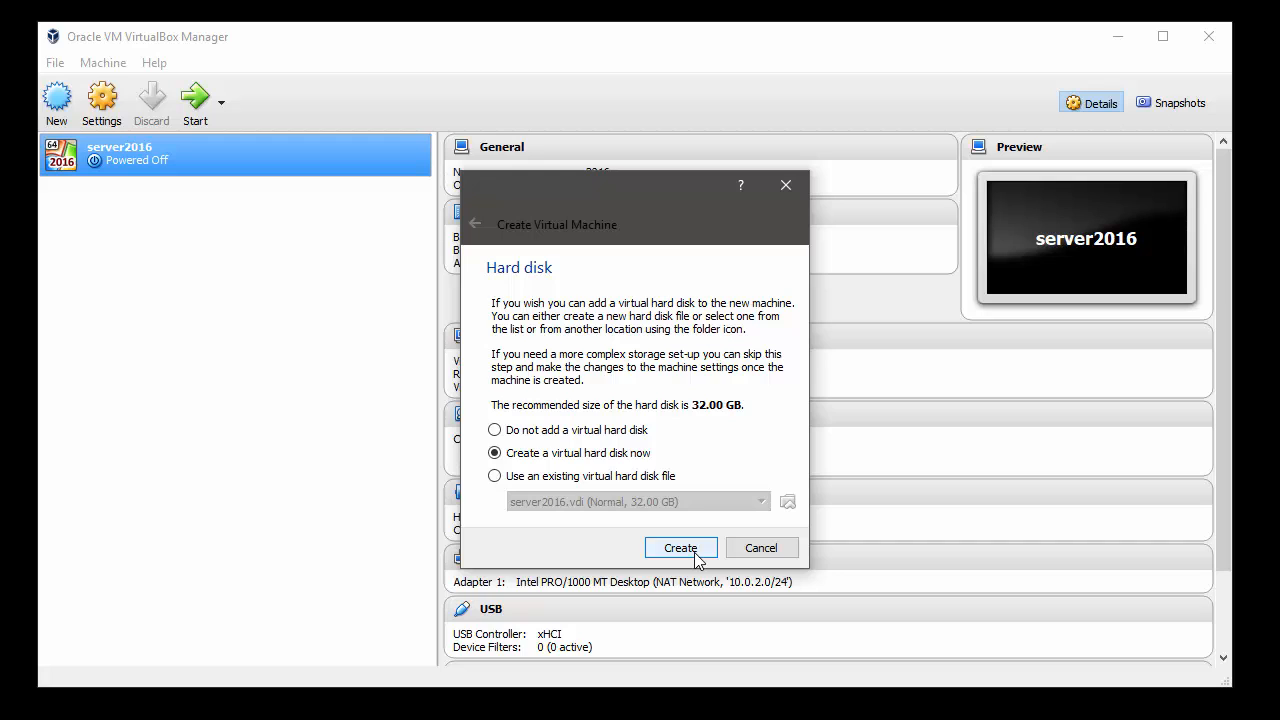
Step: Create a dynamically allocated 32.00 GB VDI virtual hard disk named wks-win-10 for the new machine
left_click(697, 552)
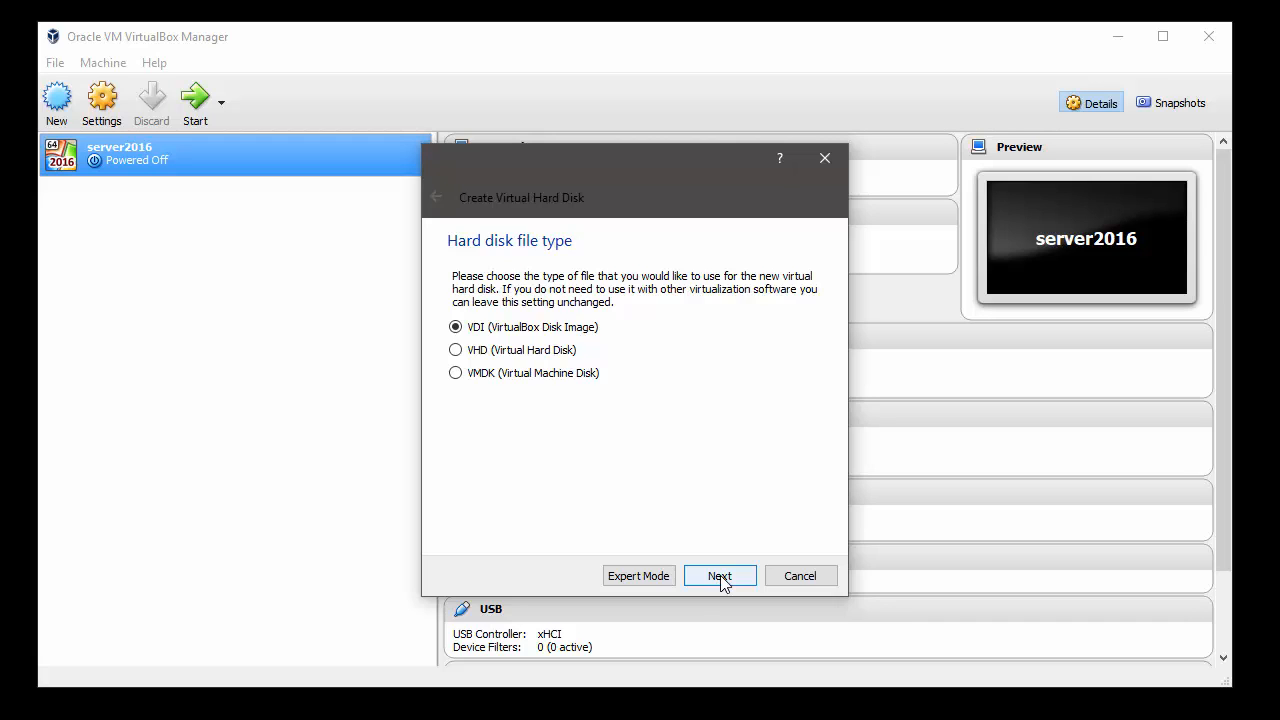
left_click(724, 584)
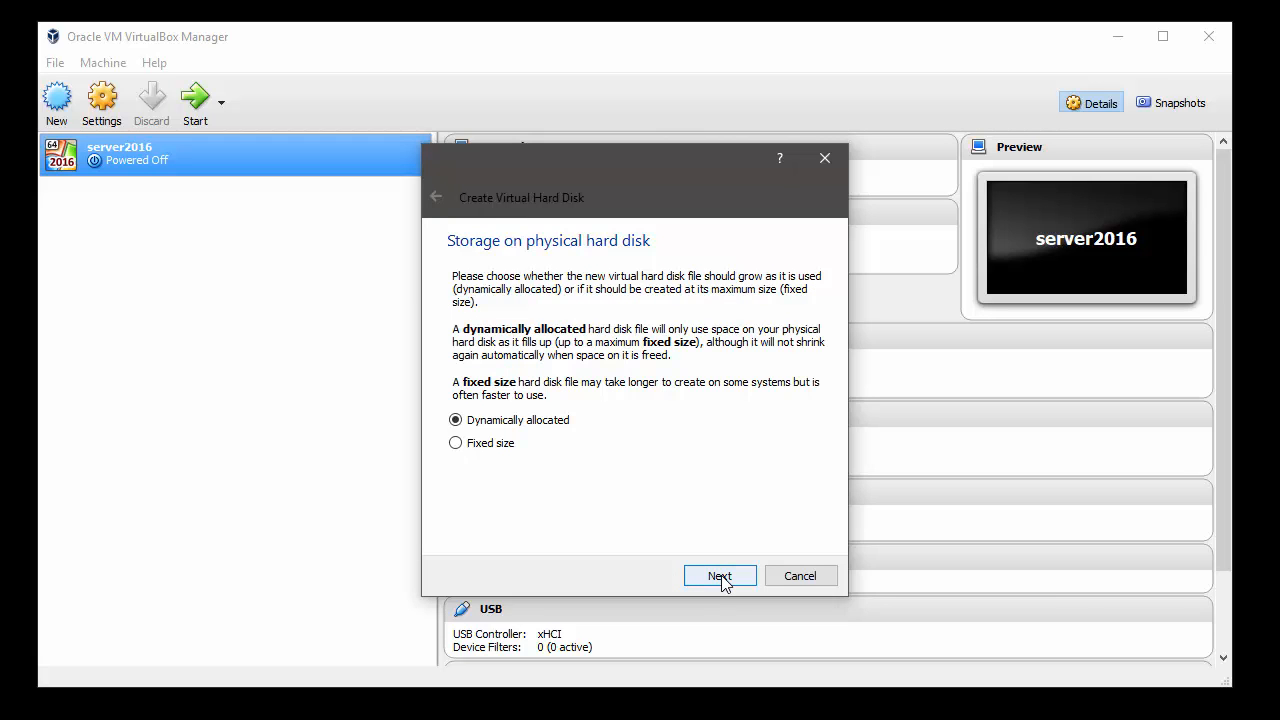
left_click(723, 580)
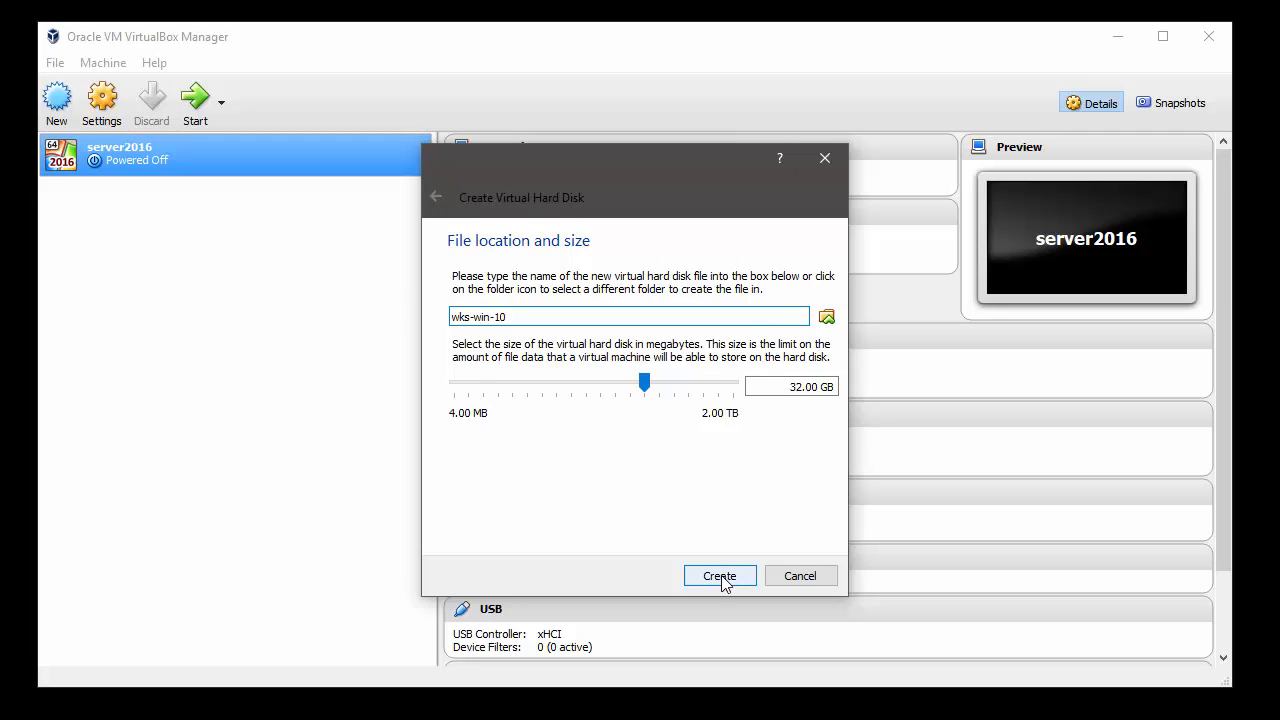
left_click(721, 578)
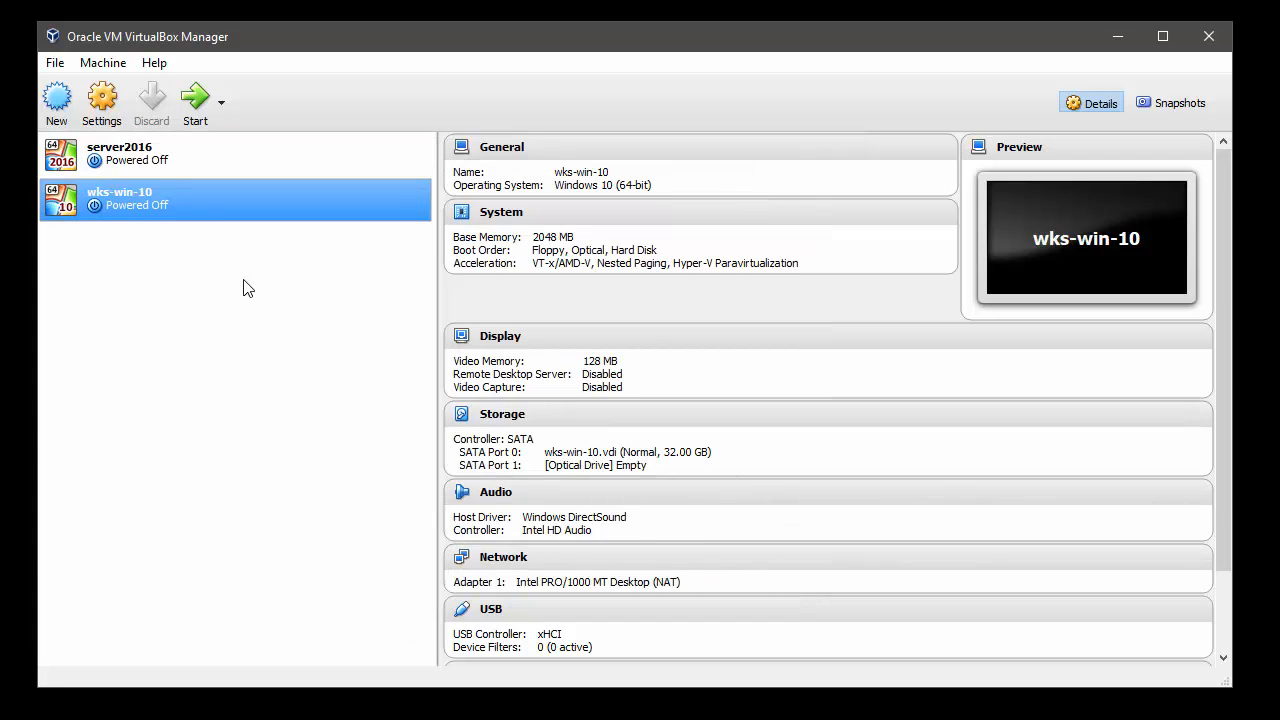
Step: Attach 16299.15.170928-1534.rs3_release_CLIENTENTERPRISEEVAL_OEMRET_x64FRE_en-us.iso to the optical drive of wks-win-10
left_click(566, 466)
left_click(603, 482)
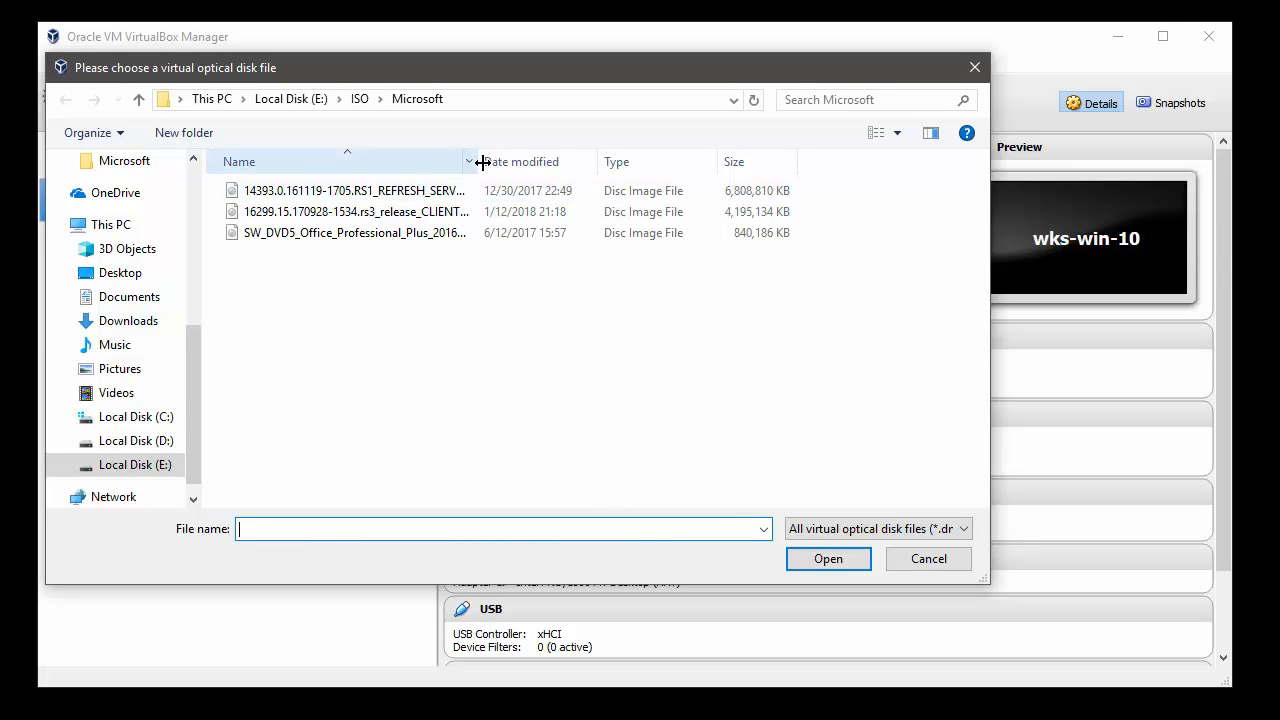
left_click_drag(482, 162, 748, 165)
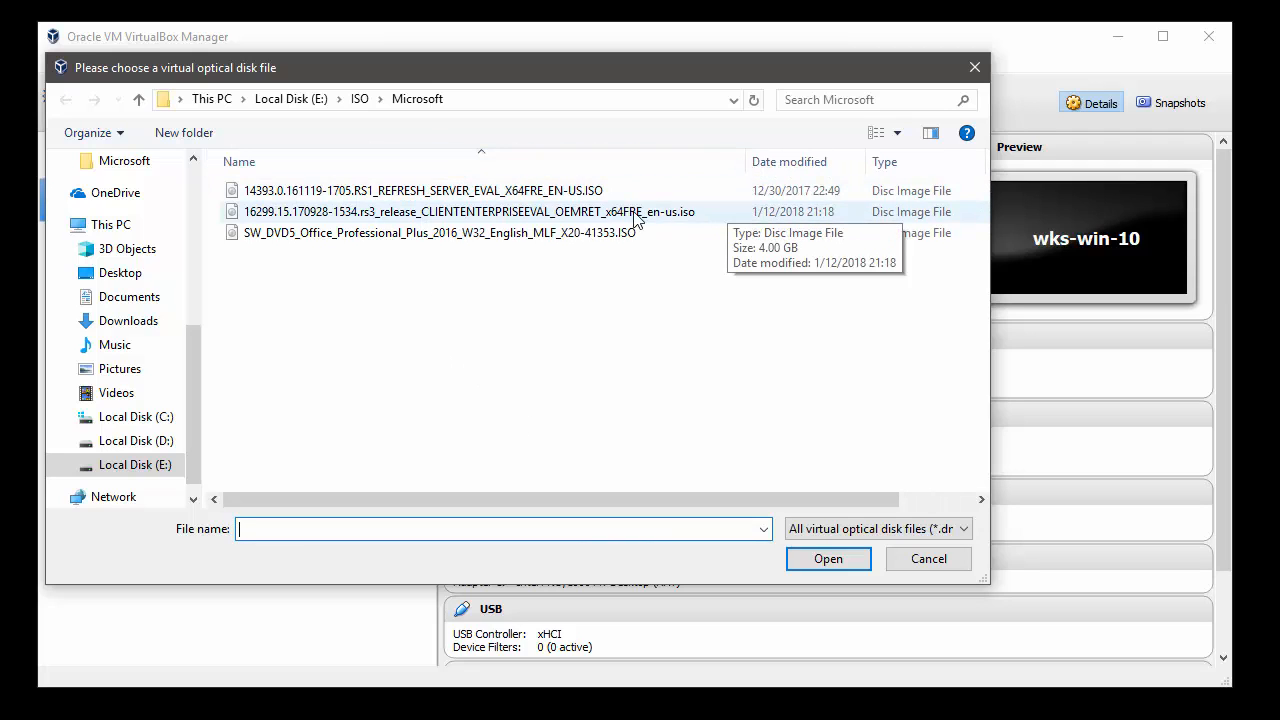
left_click(518, 214)
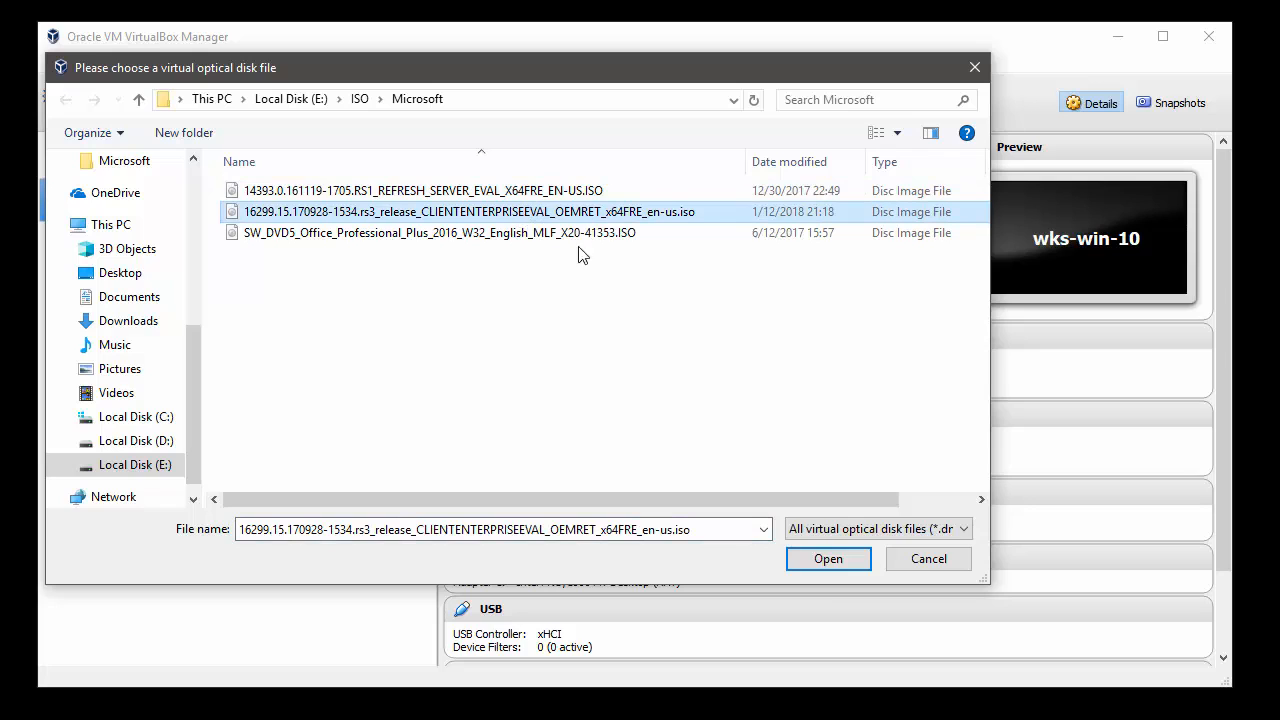
left_click(826, 560)
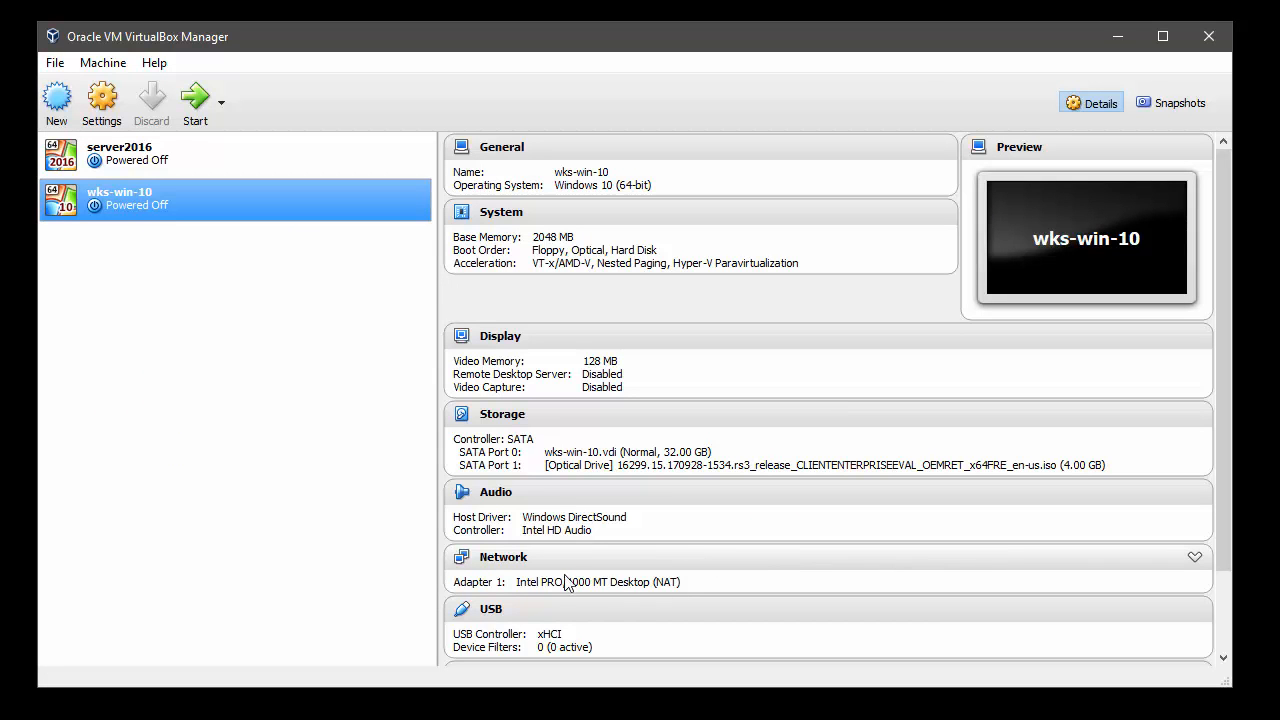
Step: Attach network Adapter 1 of wks-win-10 to the NAT Network 10.0.2.0/24 and save the settings
left_click(509, 566)
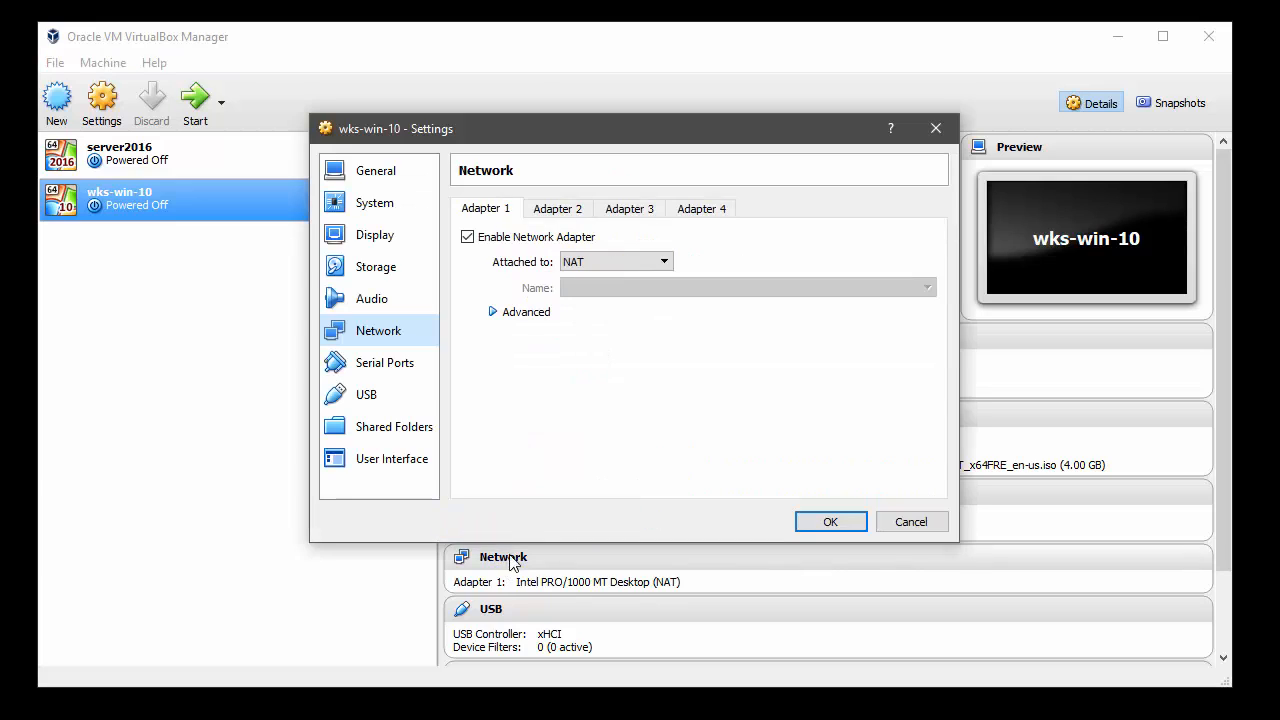
left_click(582, 266)
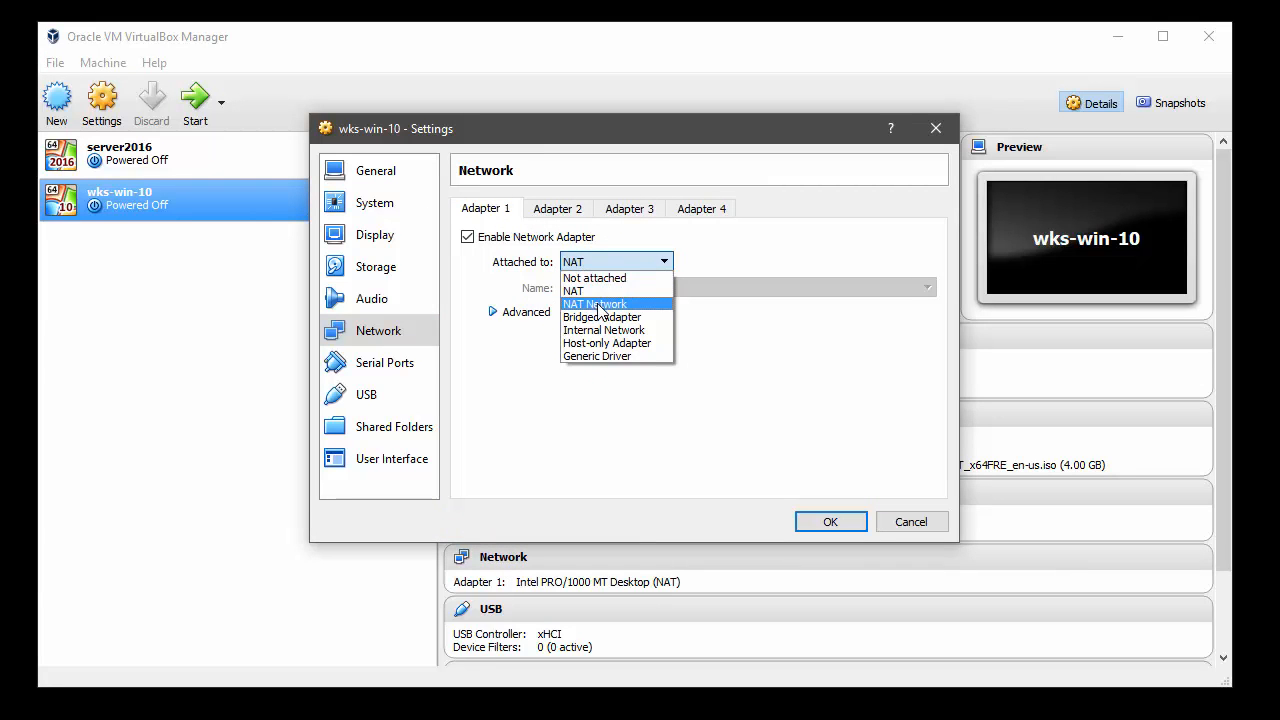
left_click(600, 304)
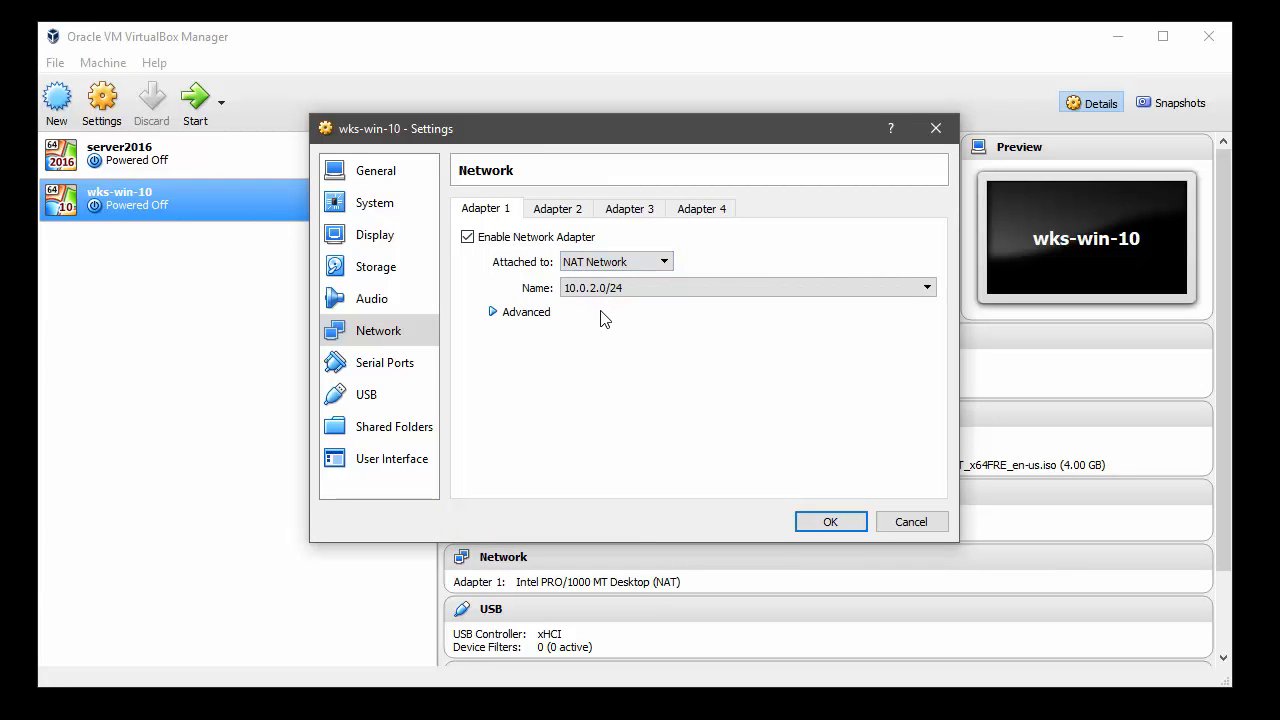
left_click(834, 525)
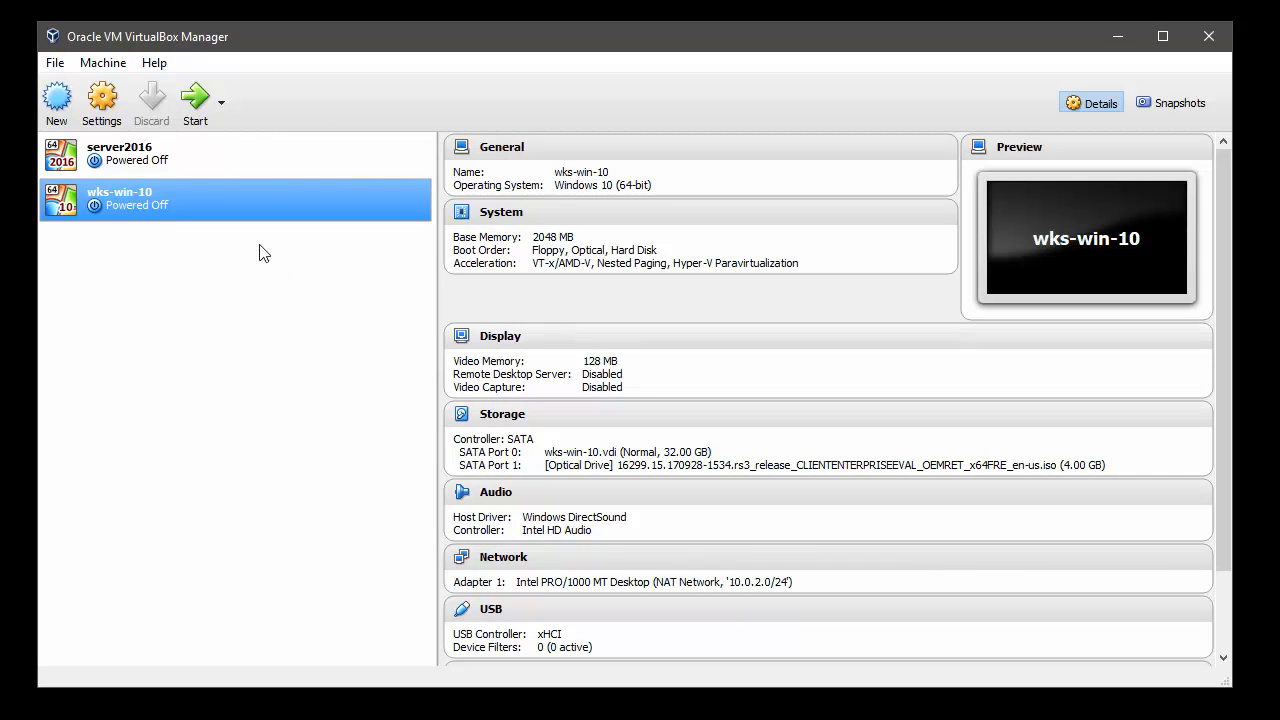
Step: Start the wks-win-10 virtual machine and dismiss the keyboard capture and mouse integration notices
left_click(197, 107)
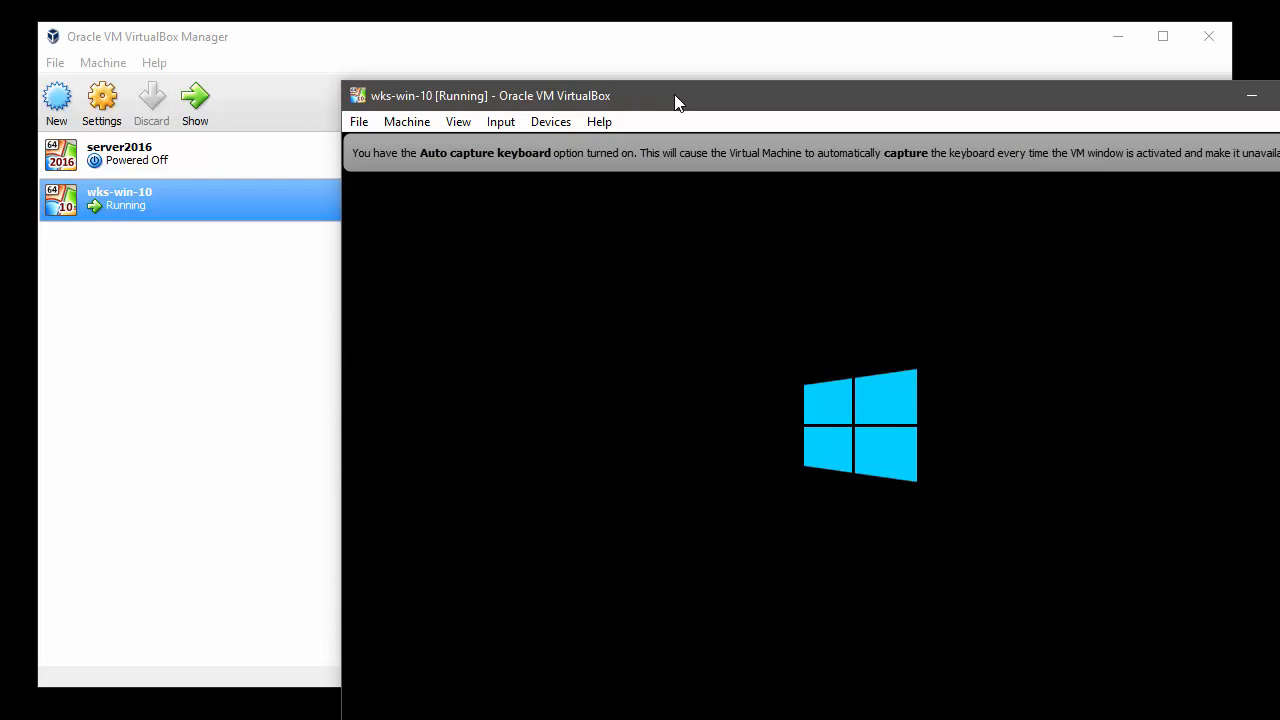
left_click_drag(662, 88, 452, 0)
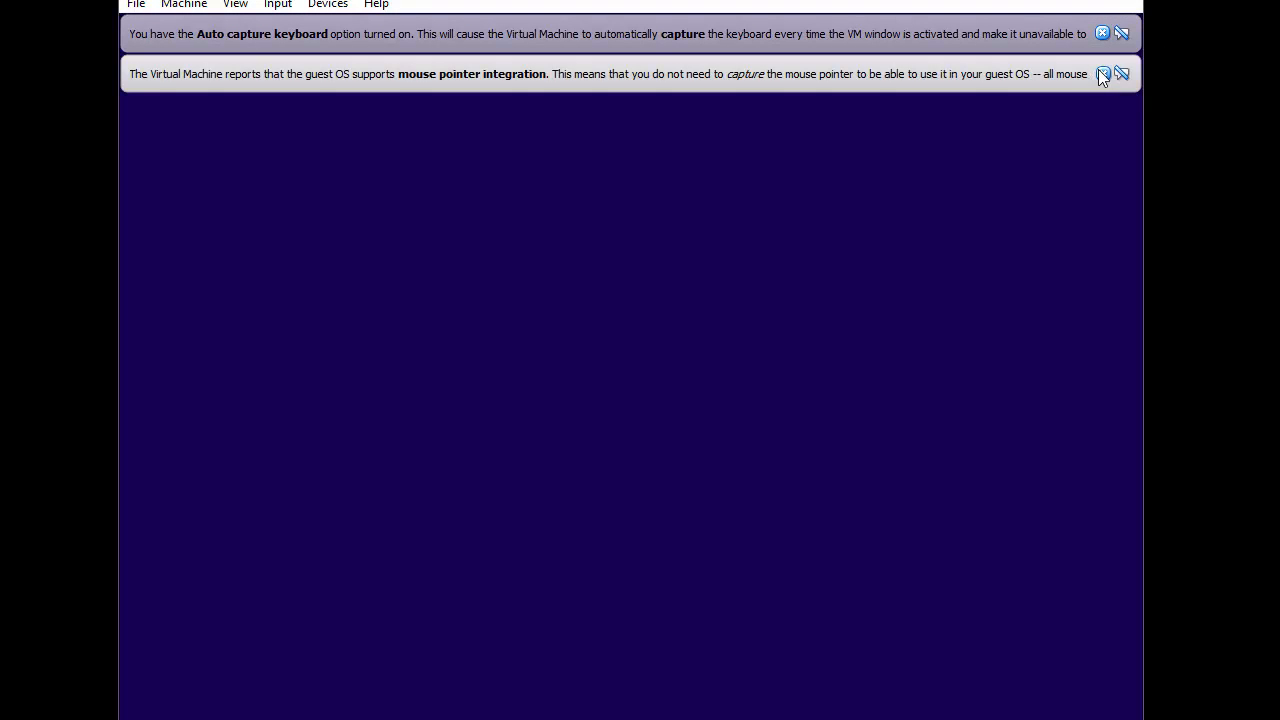
left_click(1101, 73)
left_click(1103, 33)
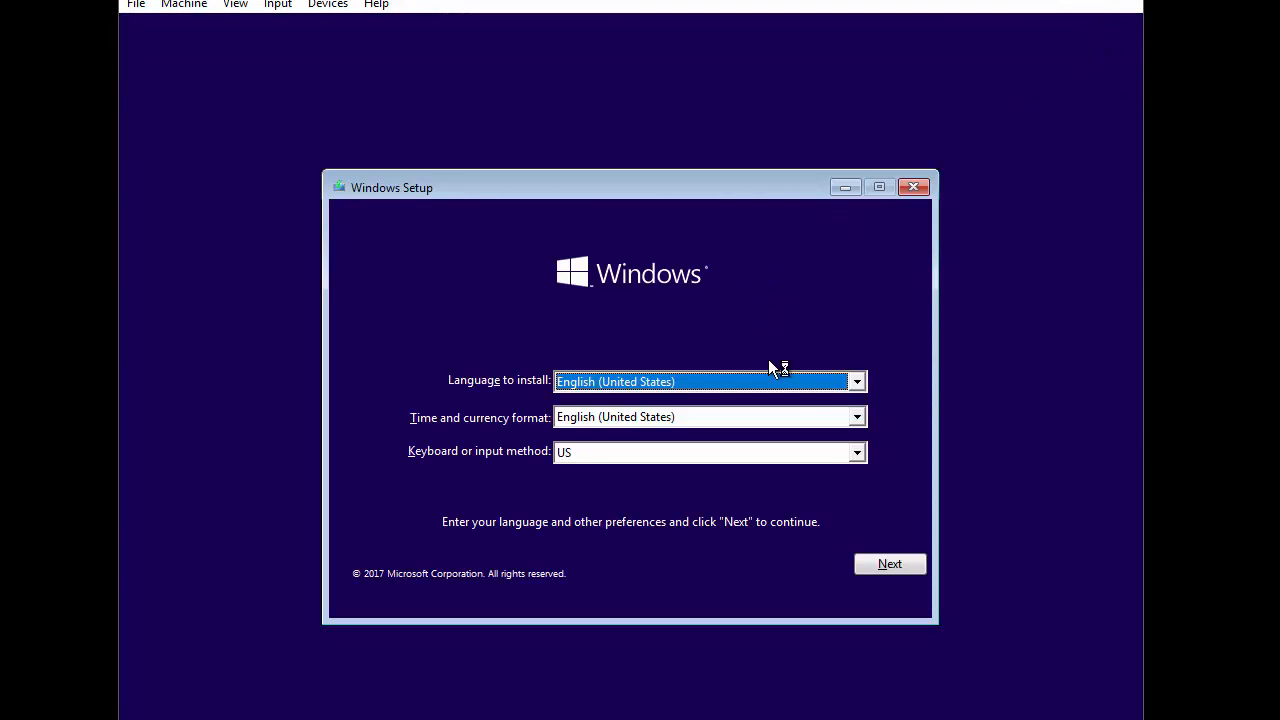
Step: Begin the Windows installation with English (United States) and the US keyboard, and accept the license terms
left_click(911, 568)
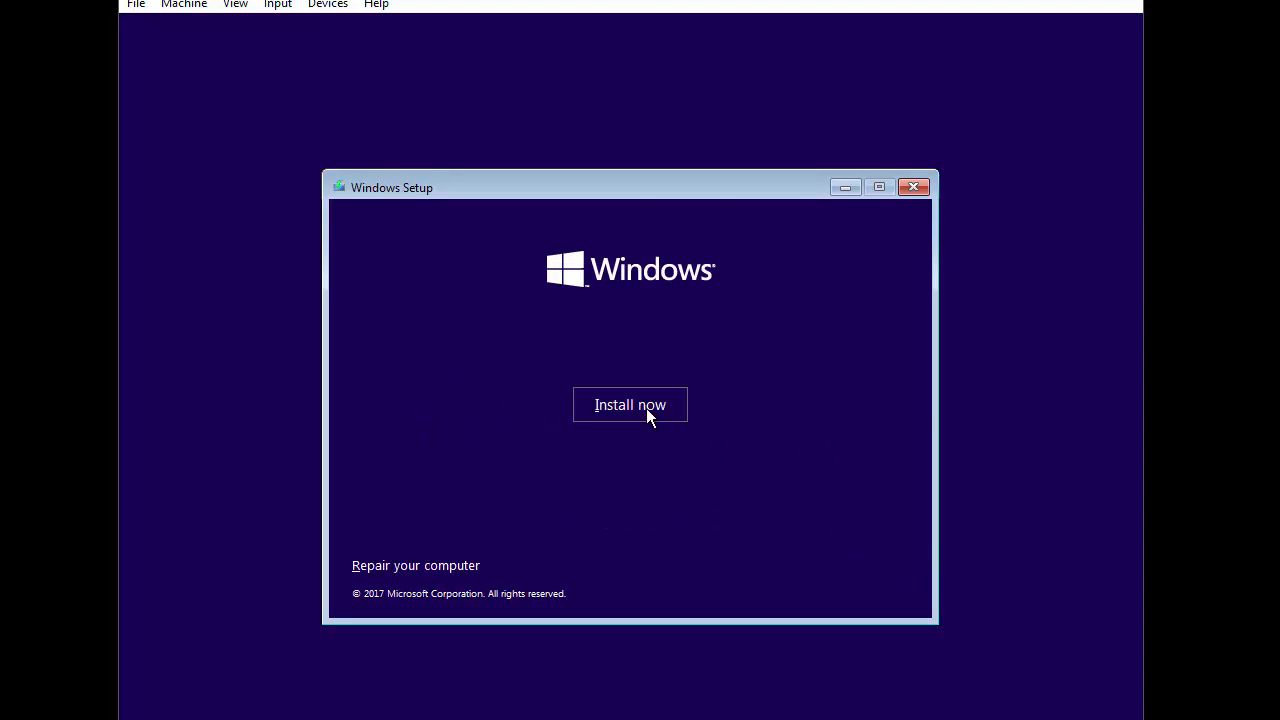
left_click(646, 408)
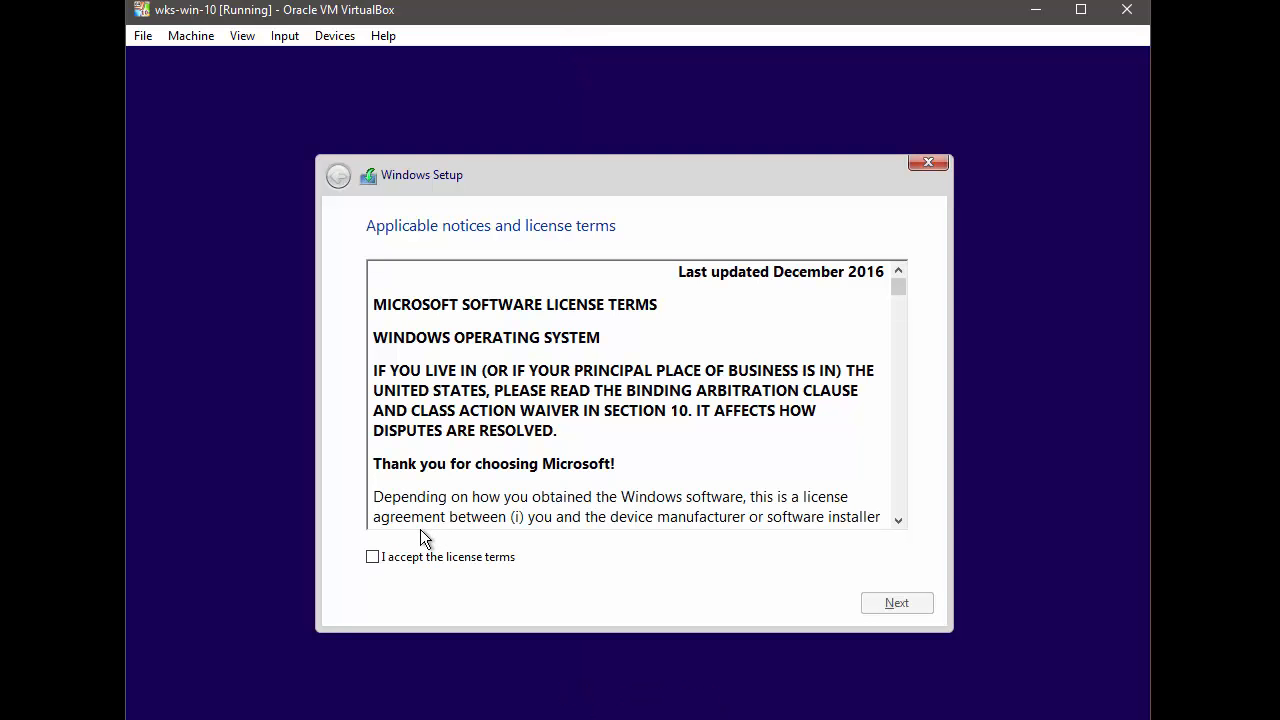
left_click(380, 558)
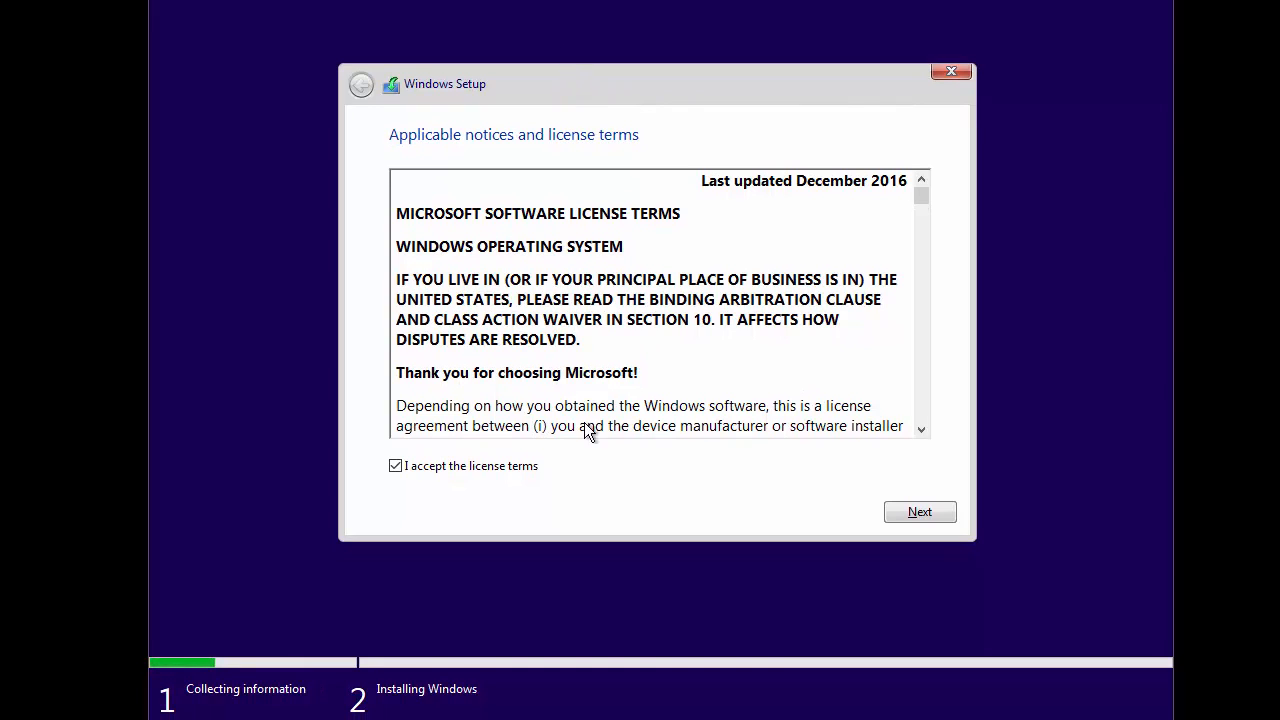
left_click(905, 512)
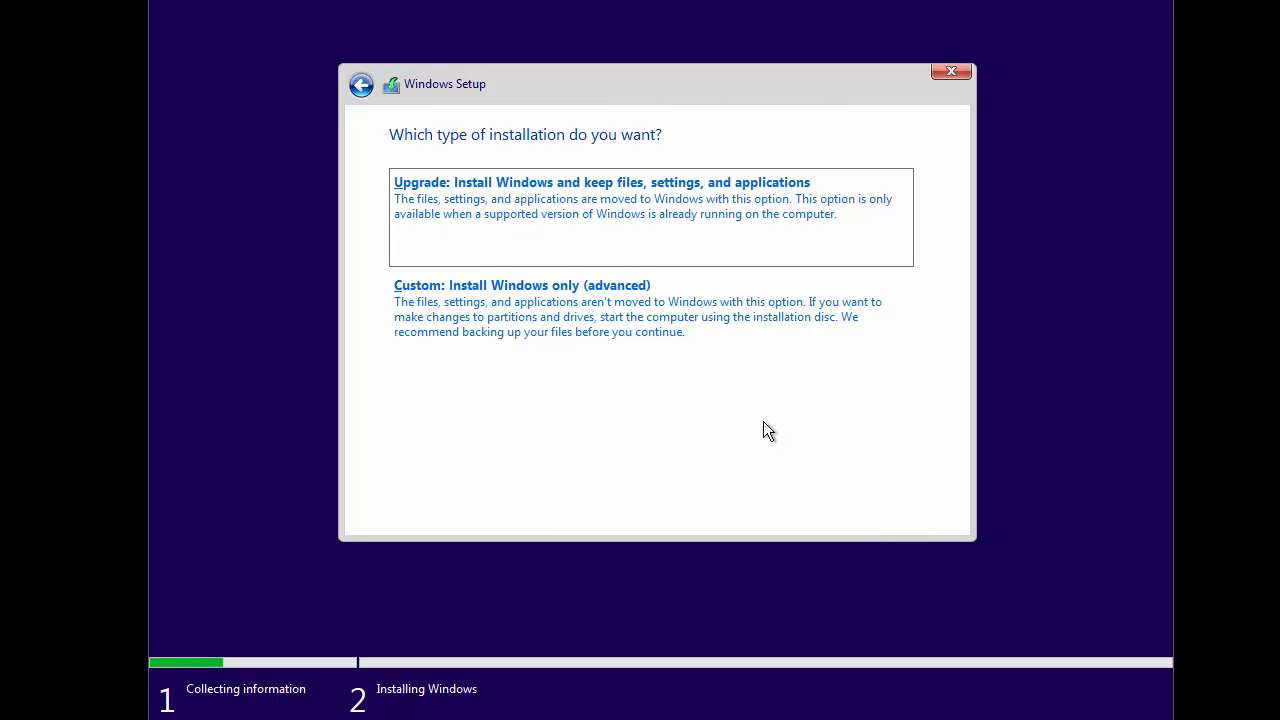
Step: Run a custom Windows-only installation on the Drive 0 unallocated space
left_click(593, 322)
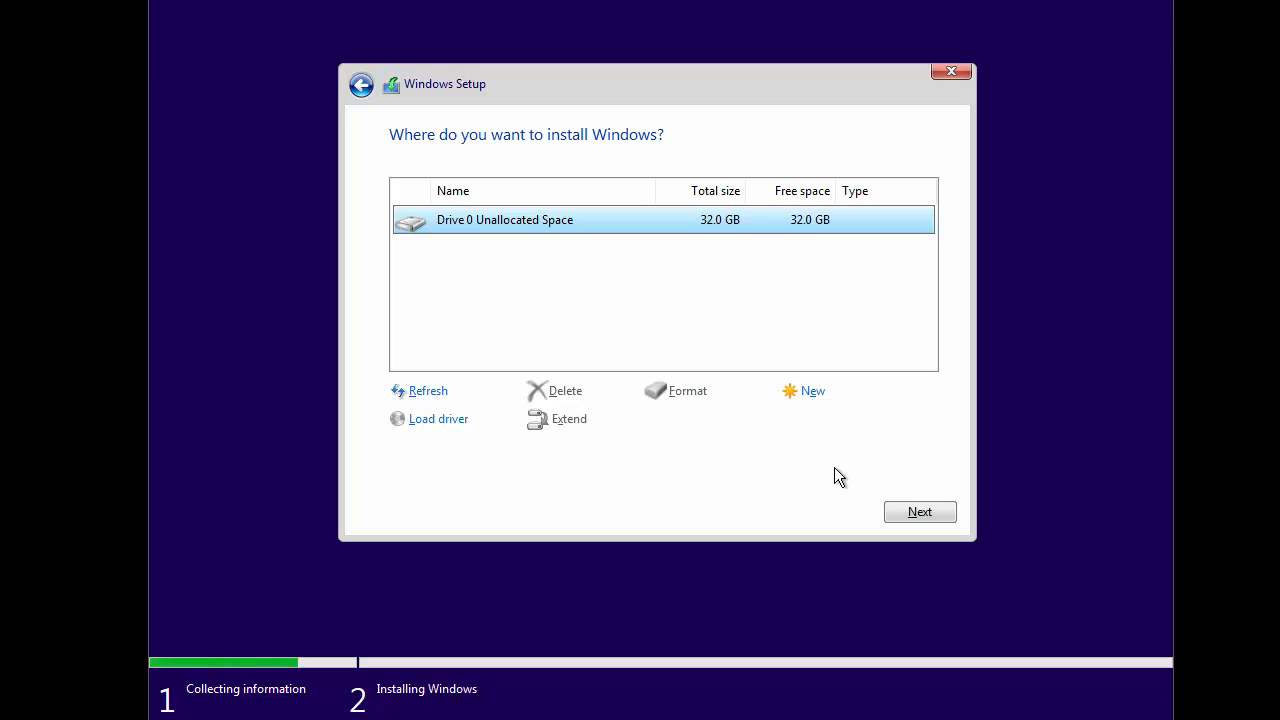
left_click(903, 508)
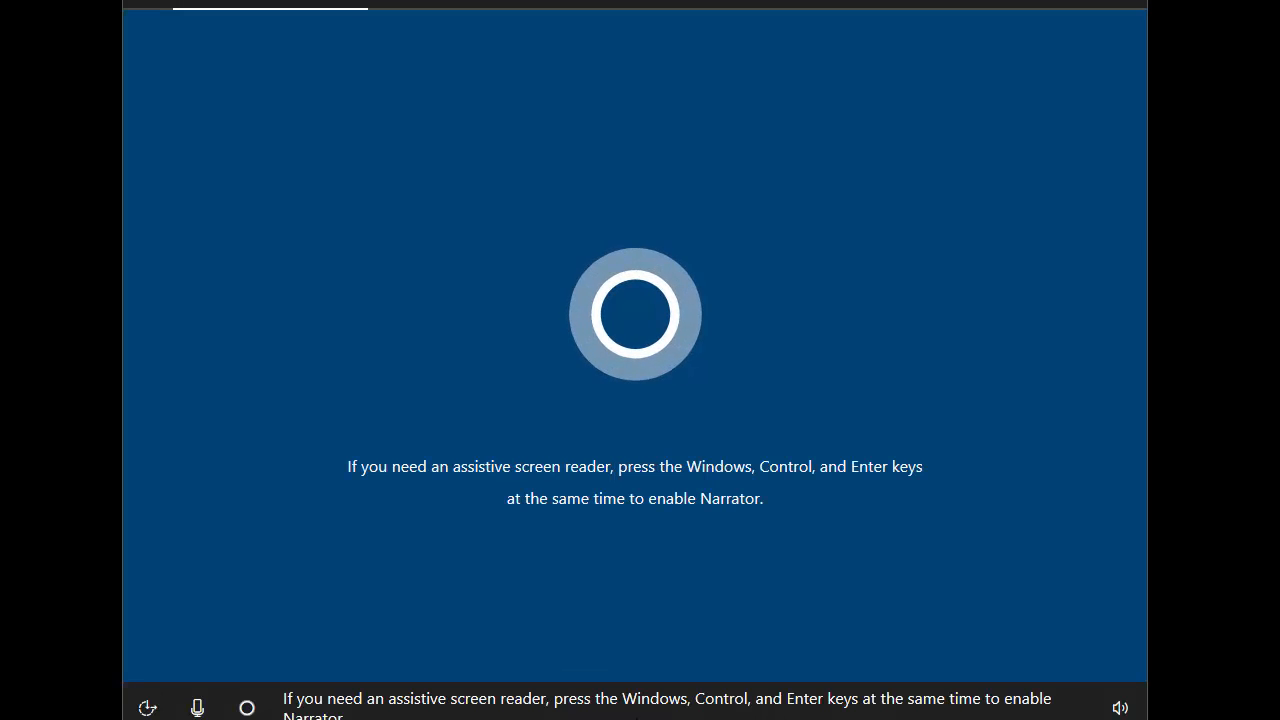
Step: Mute the Cortana microphone and accept the United States region with US as the only keyboard layout
left_click(198, 710)
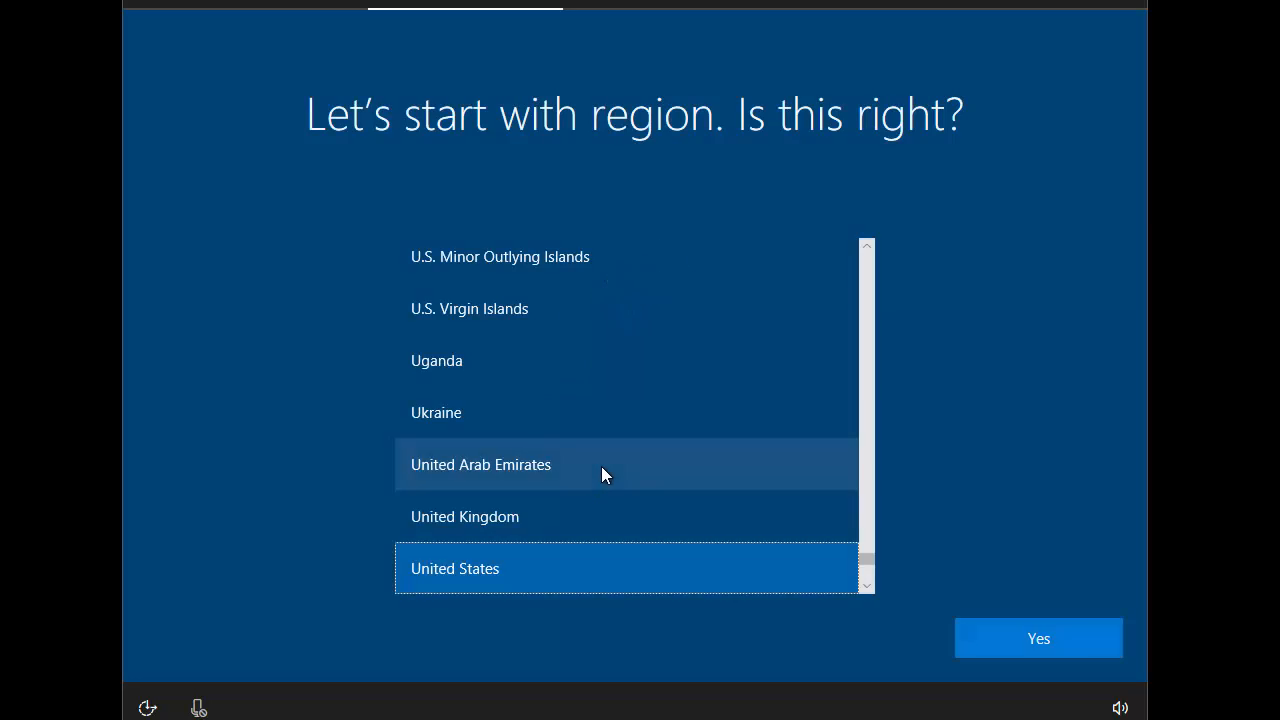
left_click(1063, 646)
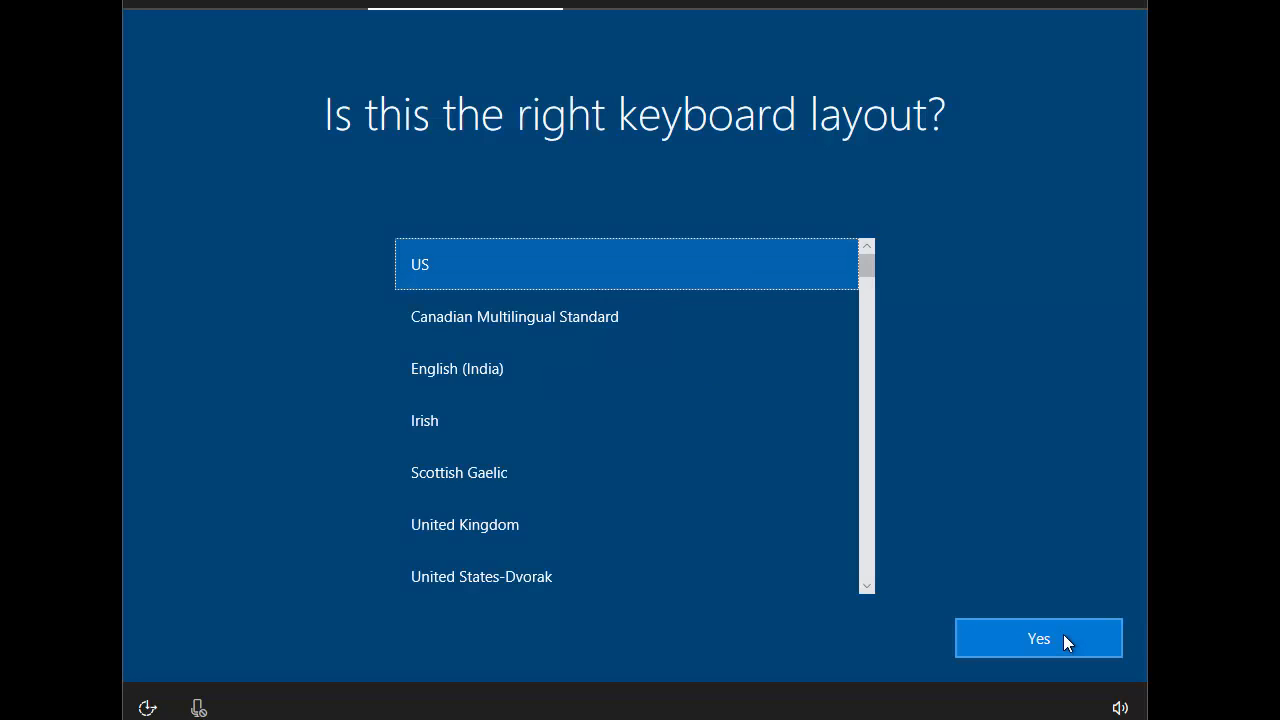
left_click(1063, 634)
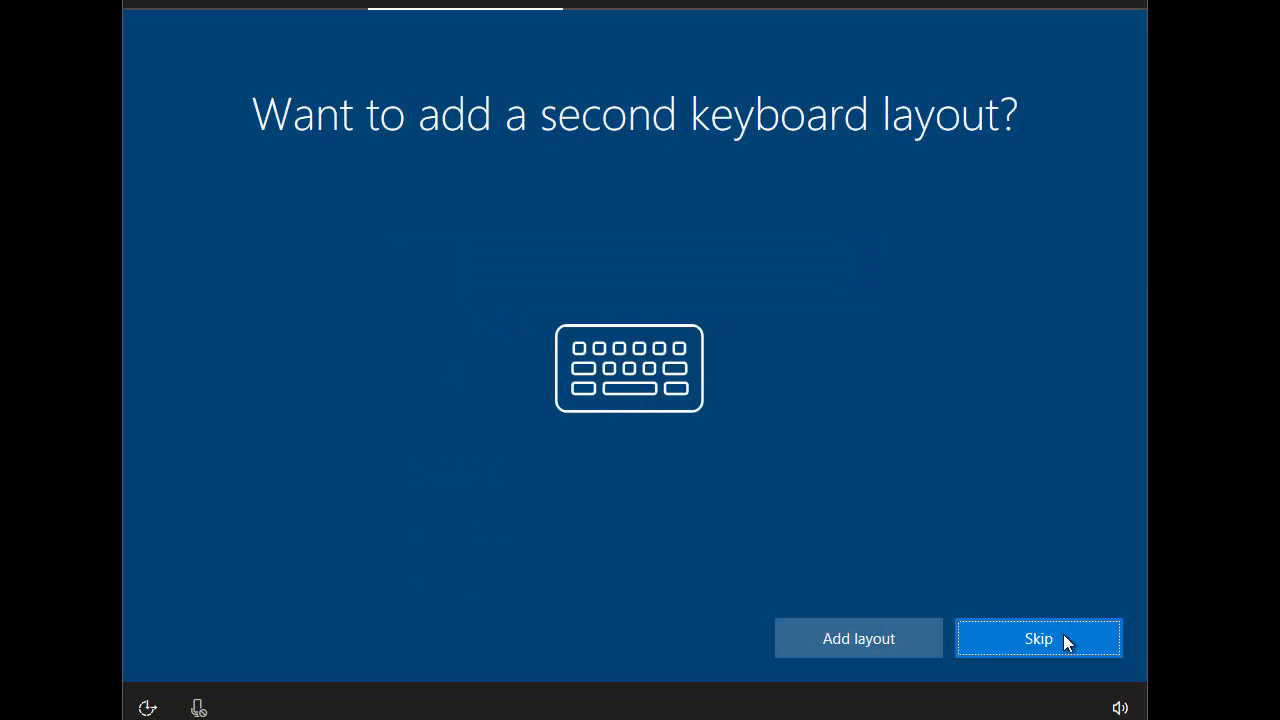
left_click(1018, 640)
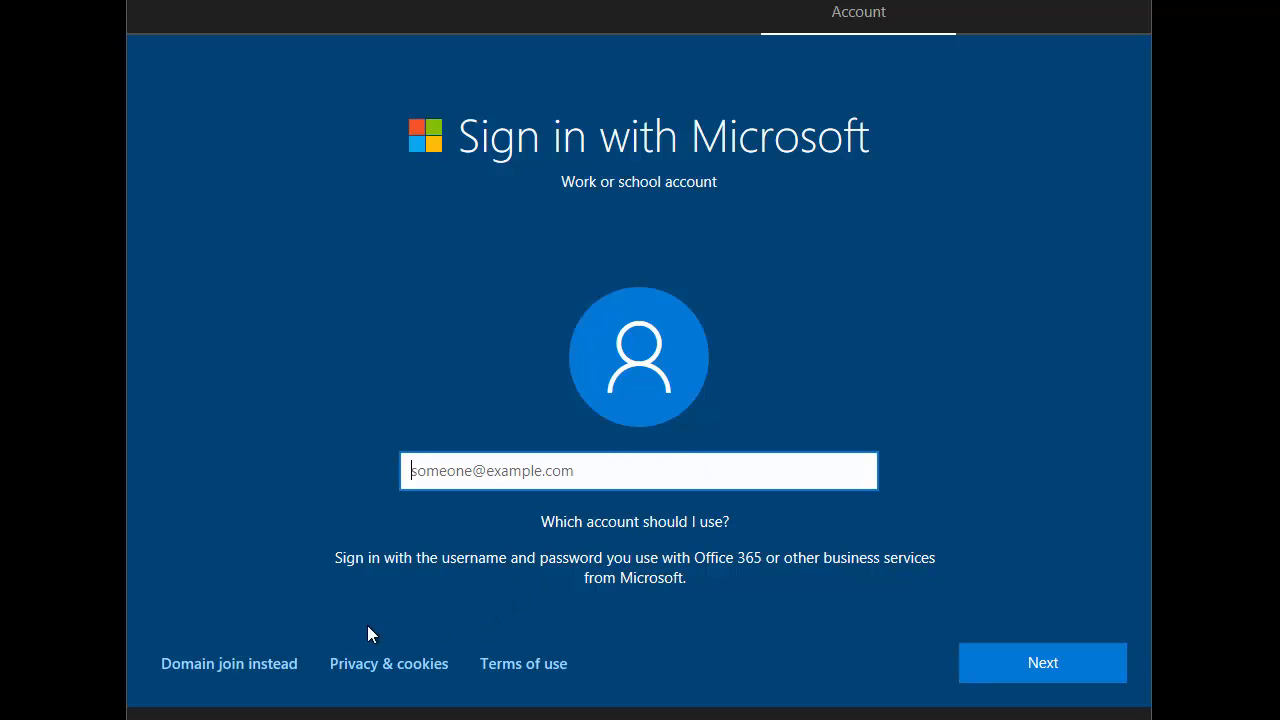
Step: Choose domain join instead of a Microsoft account and name the local user xpresslearn
left_click(254, 669)
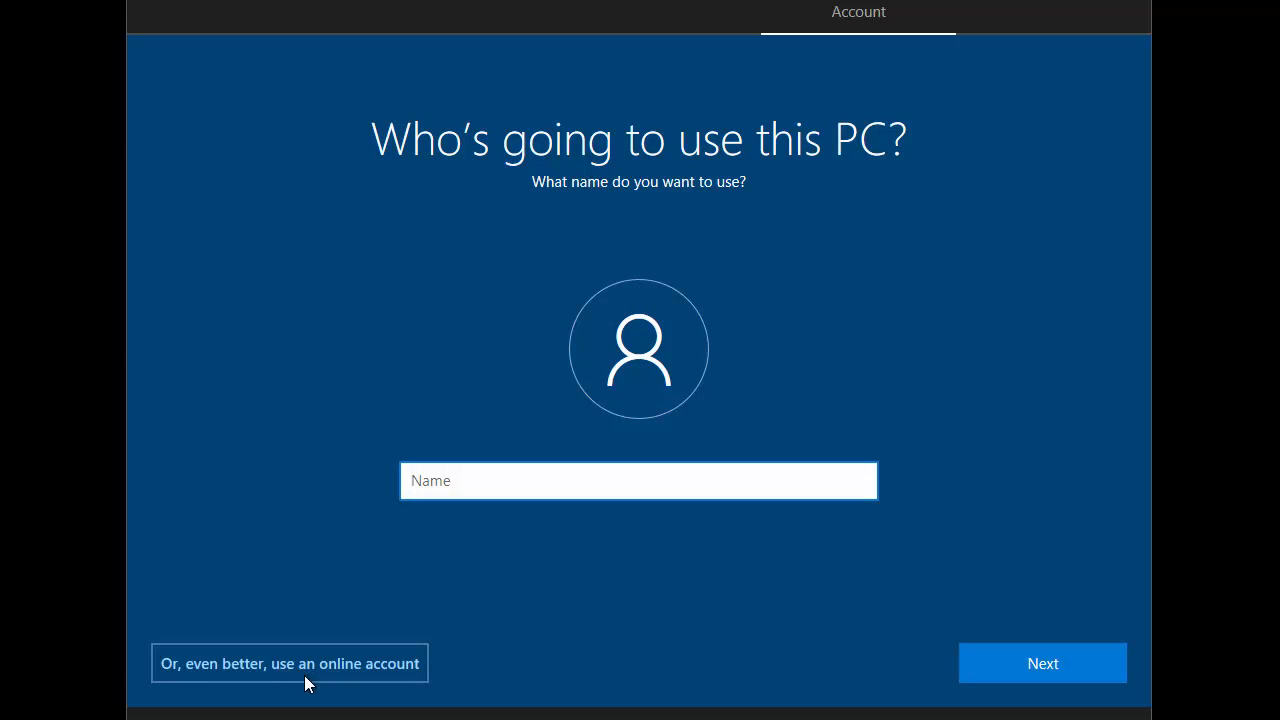
type("x")
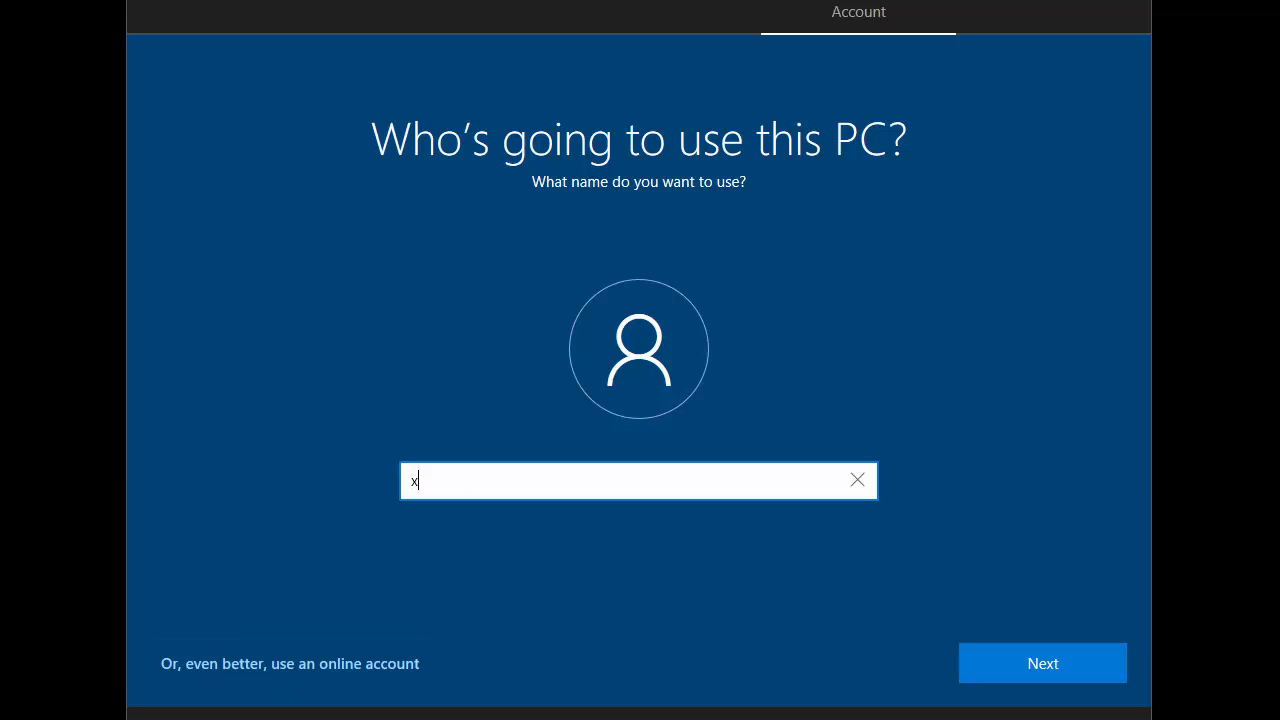
type("presslearn")
left_click(1088, 668)
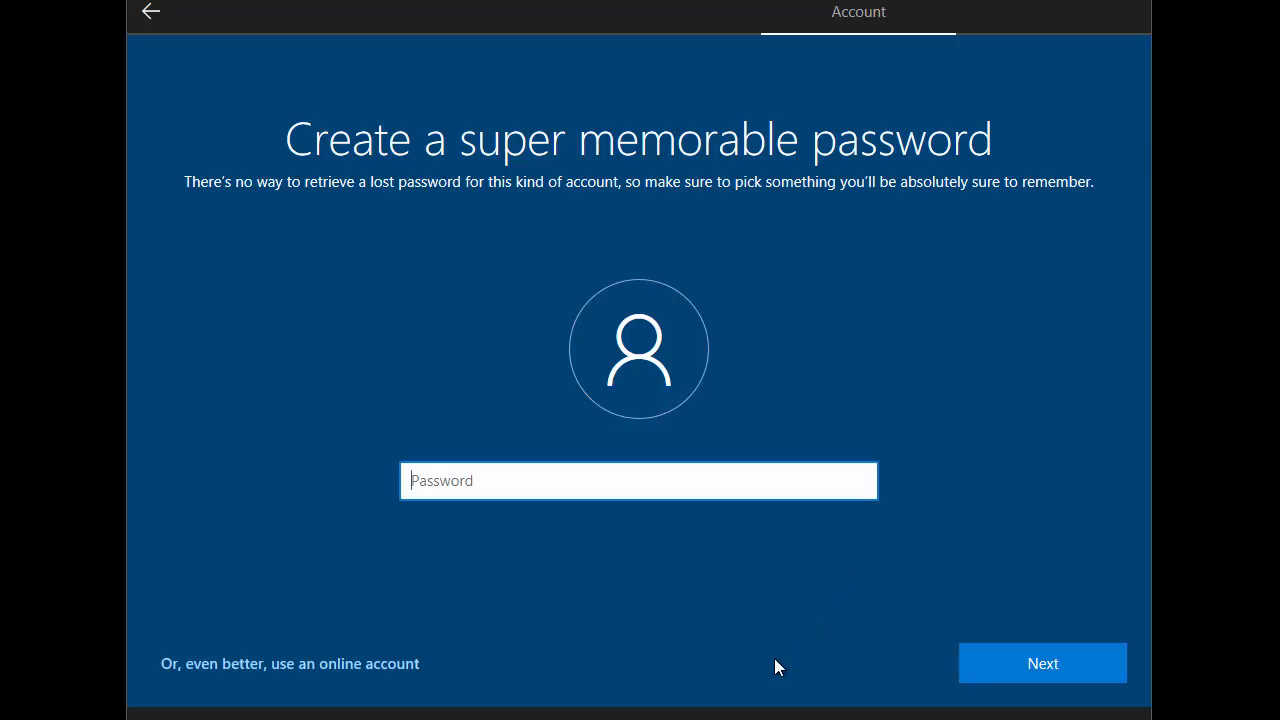
Step: Enter and confirm the account password, and set the password hint to "none"
type("•••••••••••••")
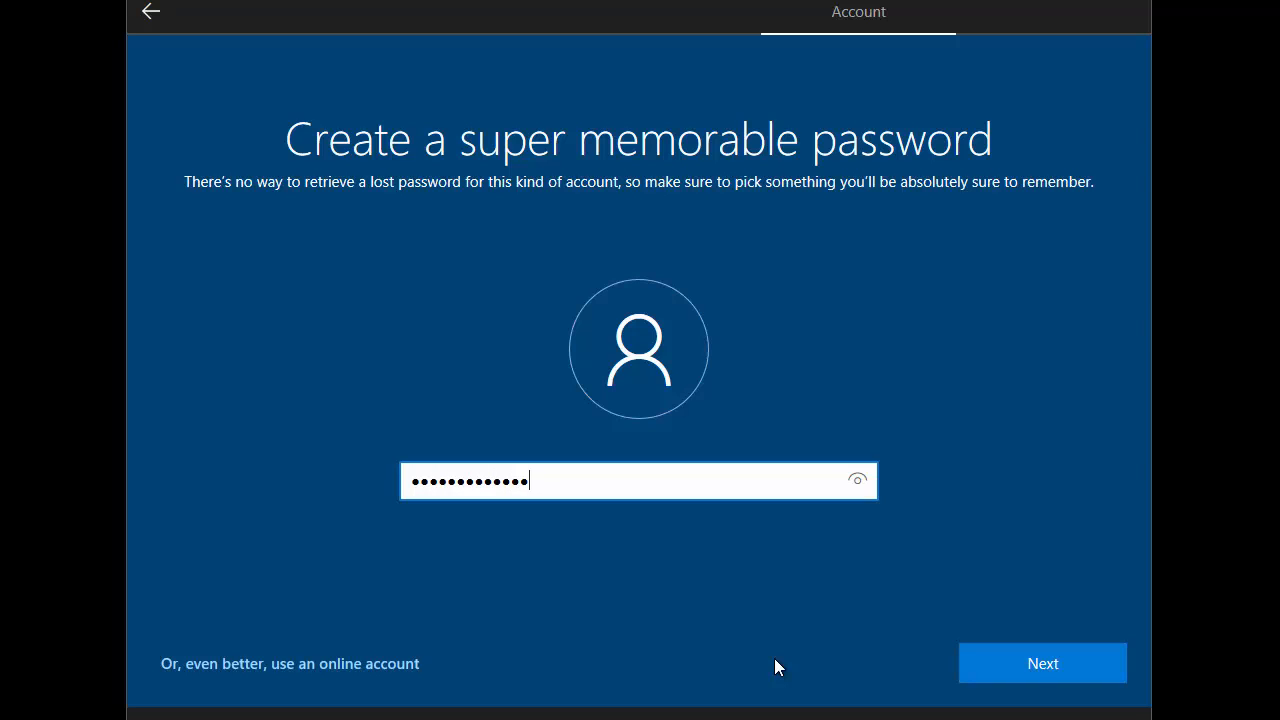
left_click(980, 656)
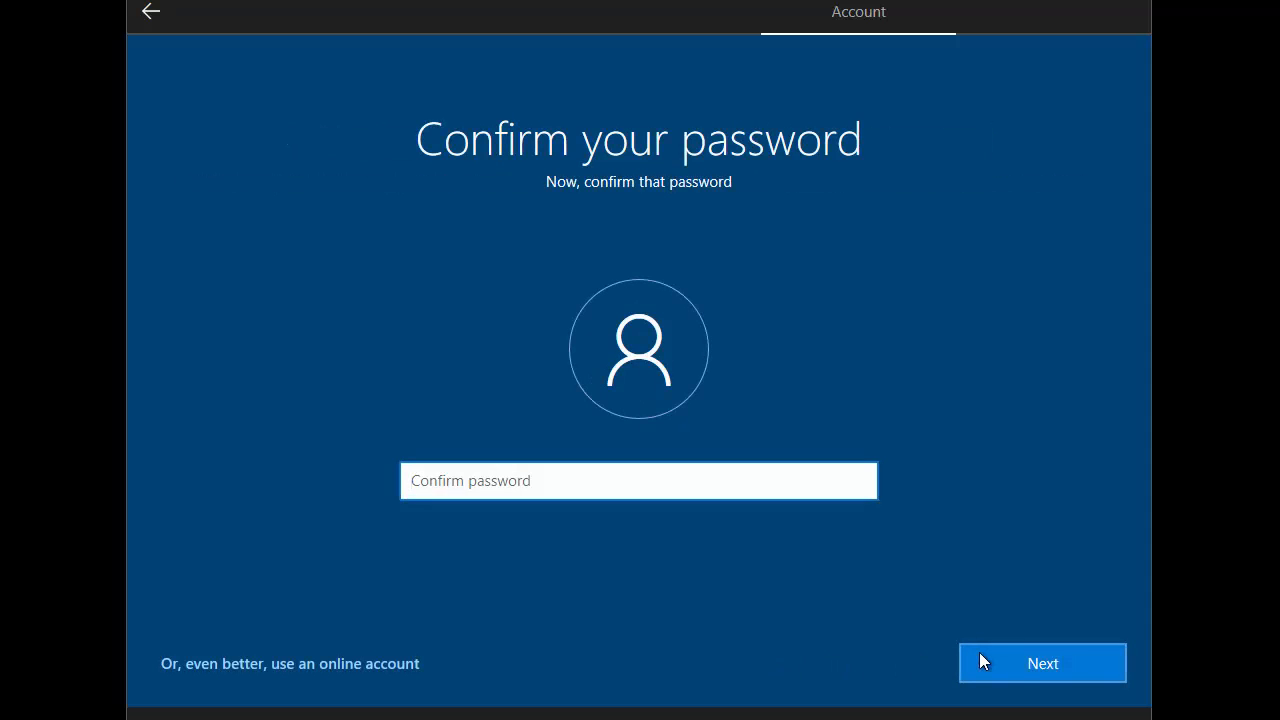
type("••••")
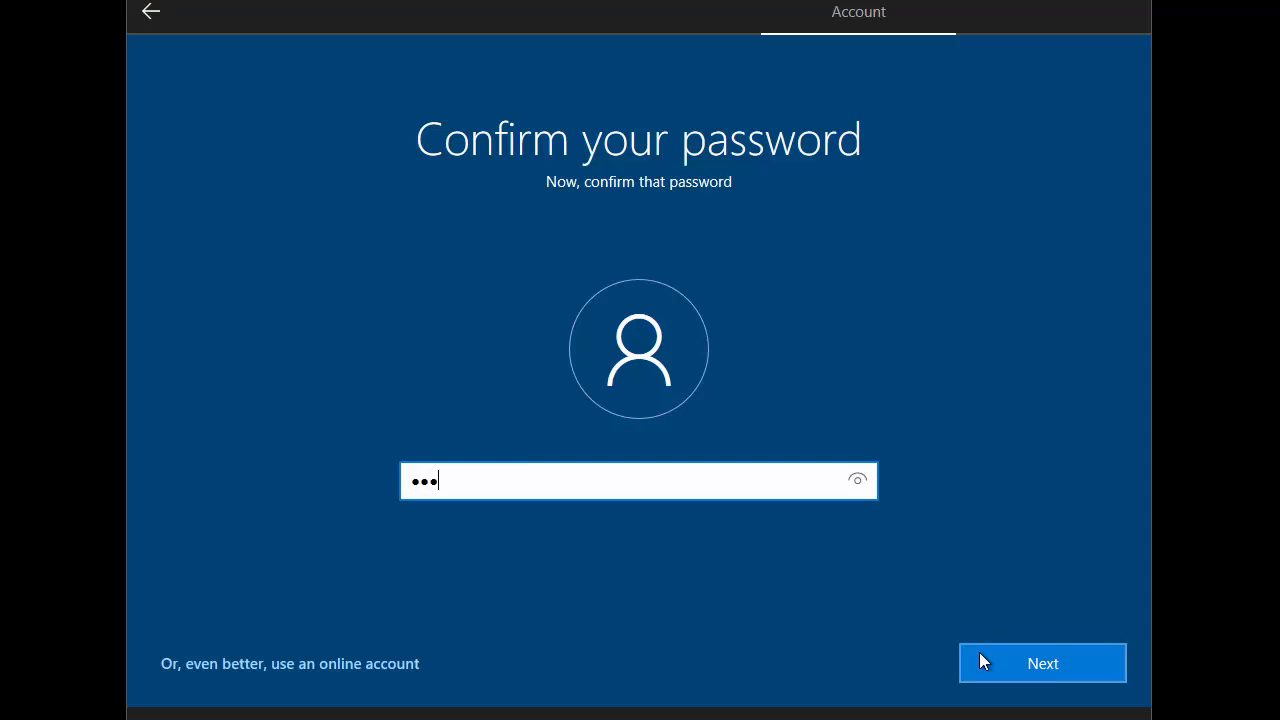
type("•••••••••")
left_click(976, 675)
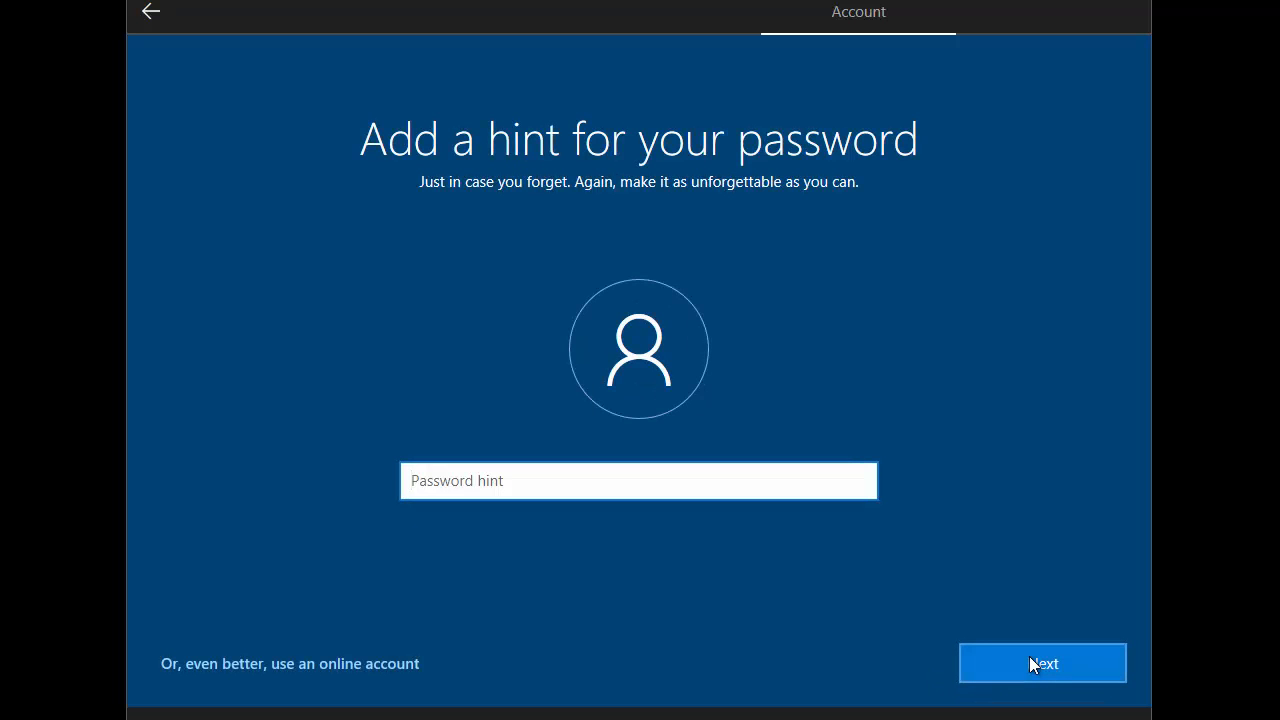
type("none")
left_click(1041, 665)
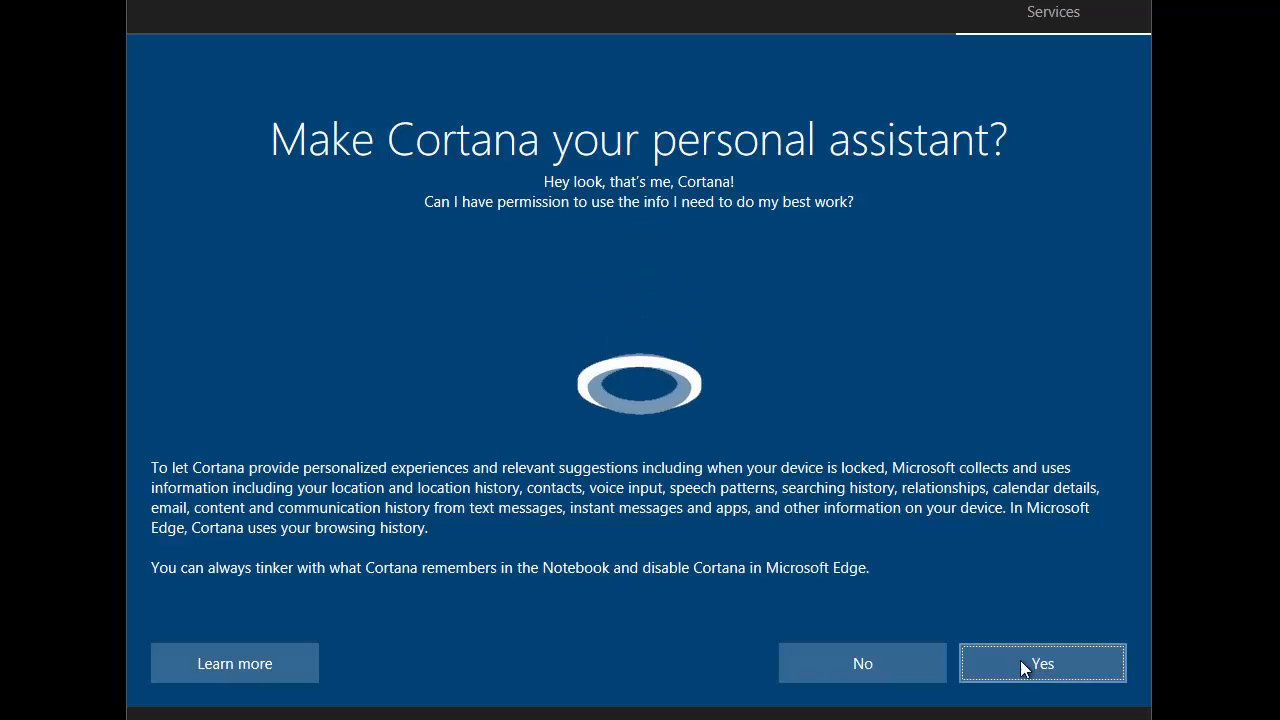
Step: Decline Cortana, set Diagnostics to Basic, turn off Location, Relevant Ads, Speech recognition and Tailored experiences, and accept the privacy settings
left_click(893, 665)
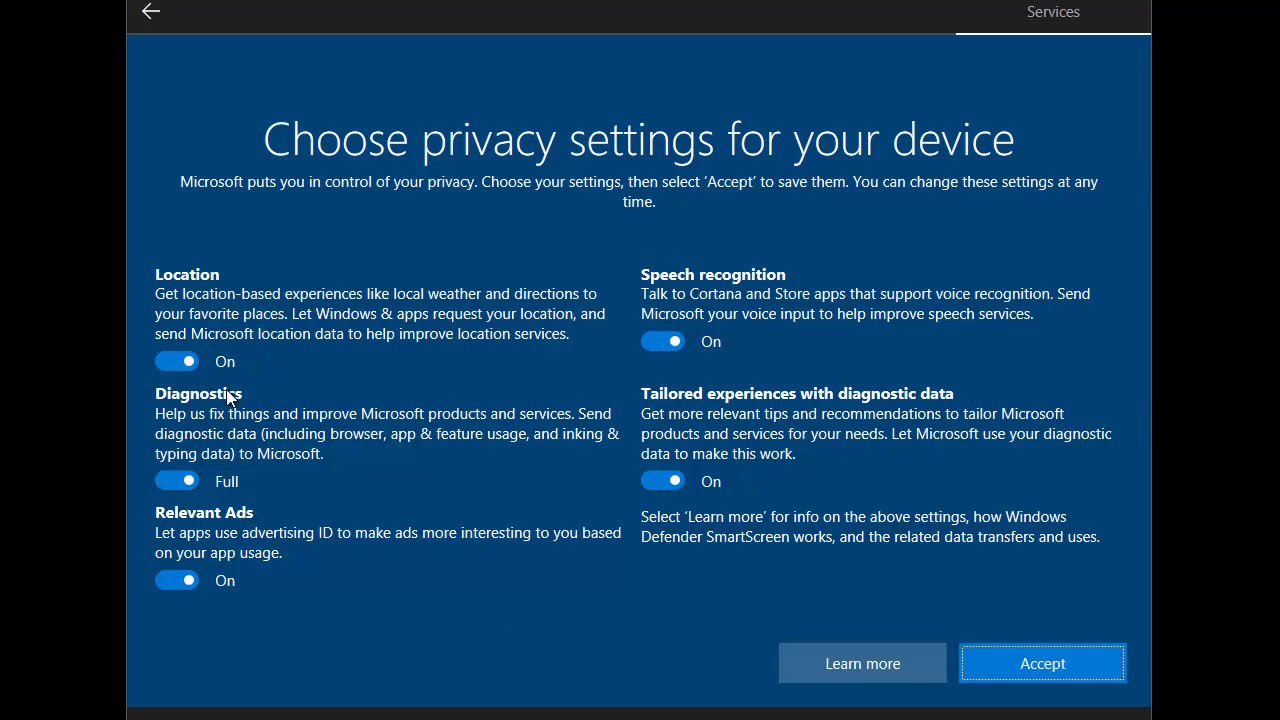
left_click(172, 366)
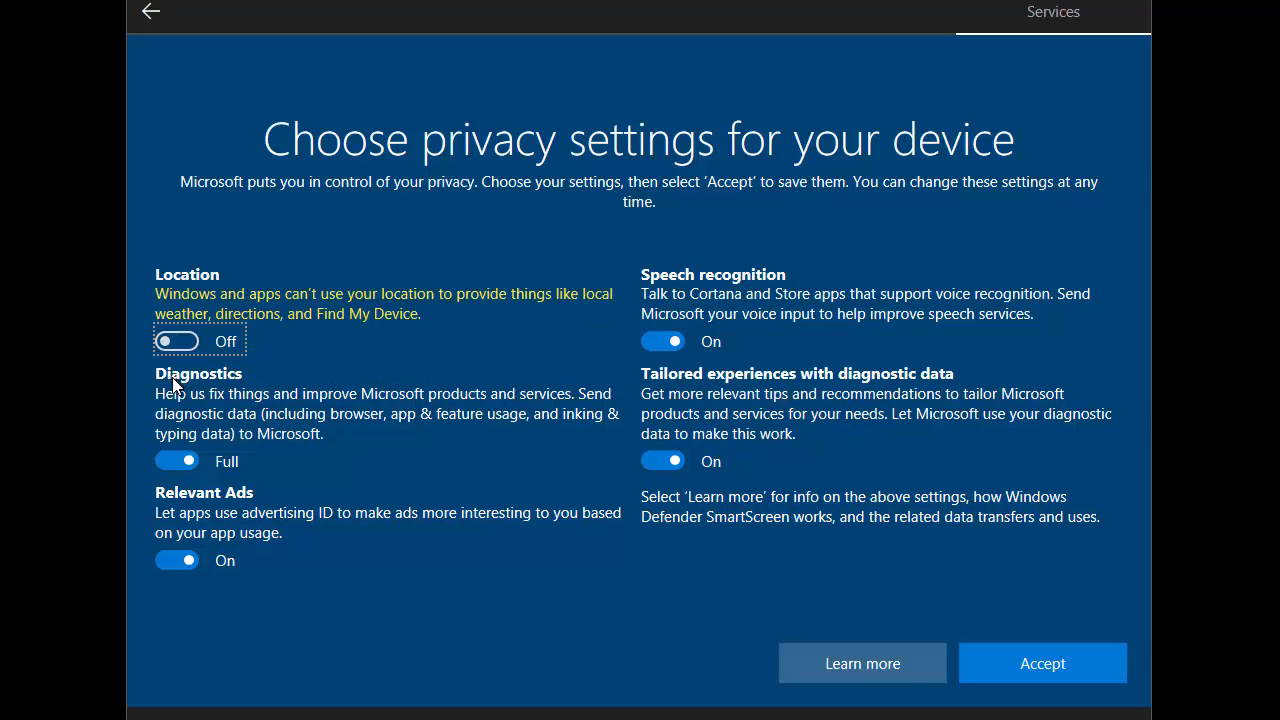
left_click(166, 461)
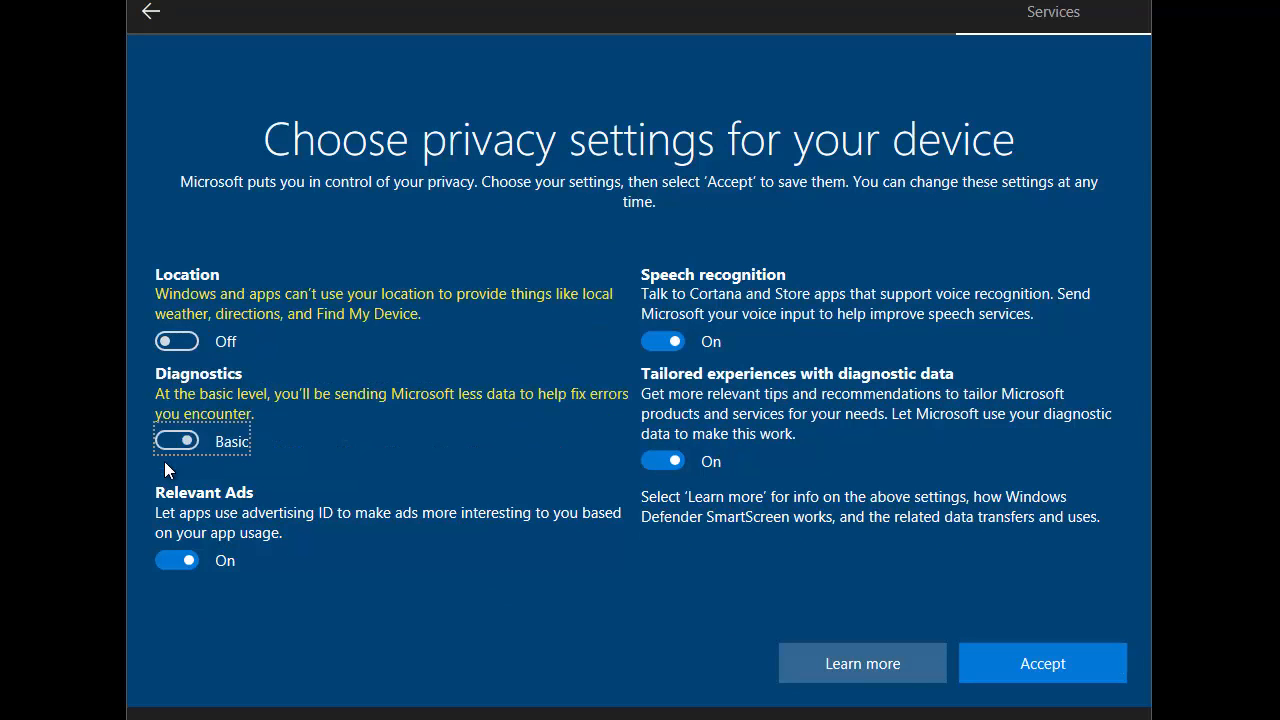
left_click(177, 556)
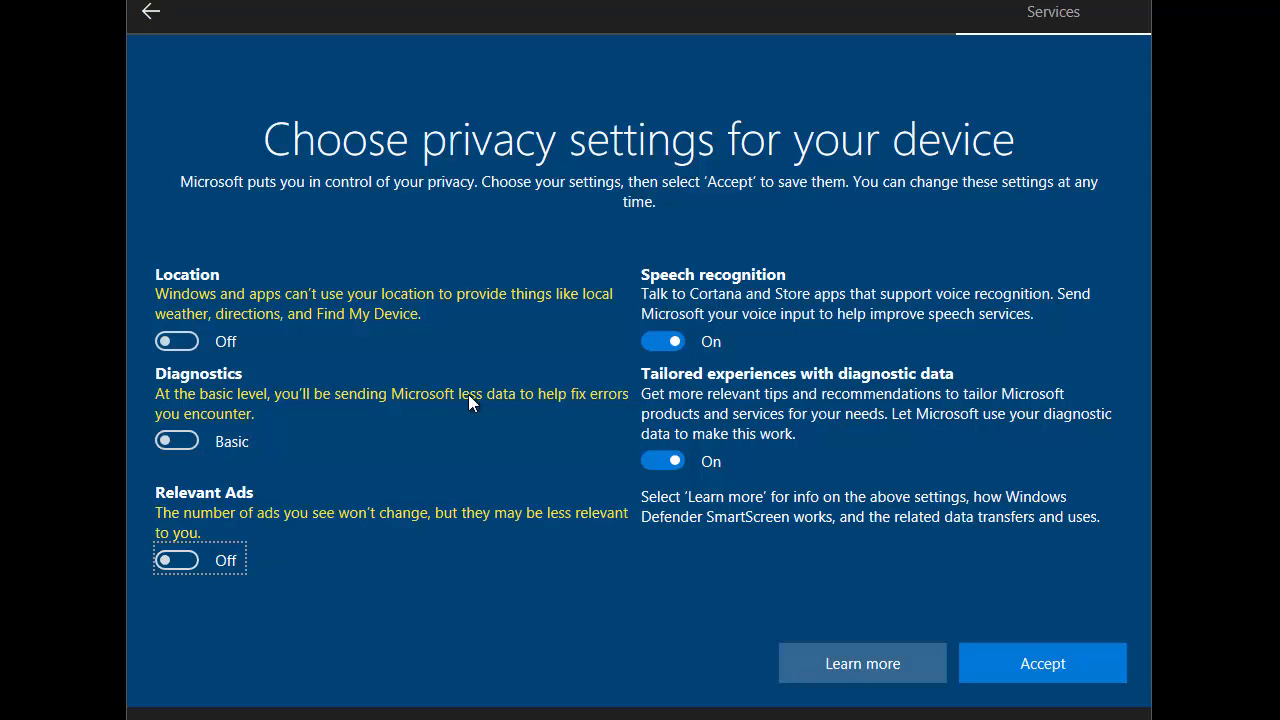
left_click(650, 341)
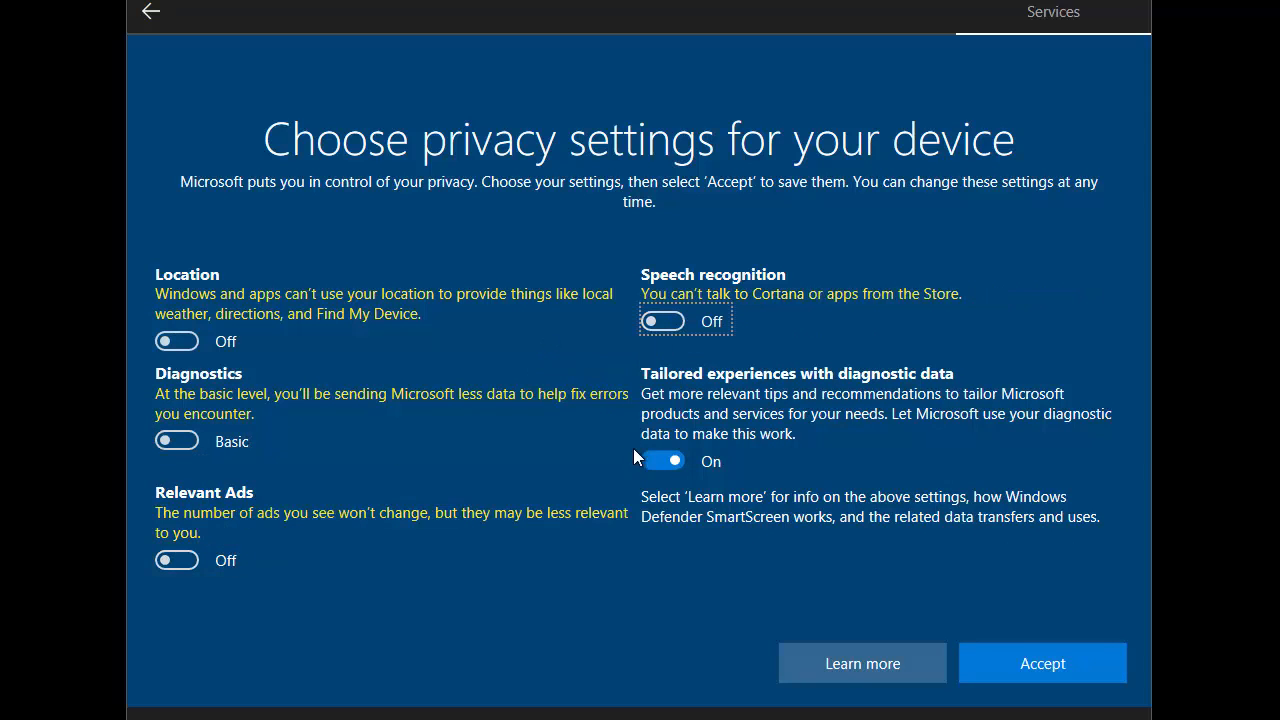
left_click(653, 463)
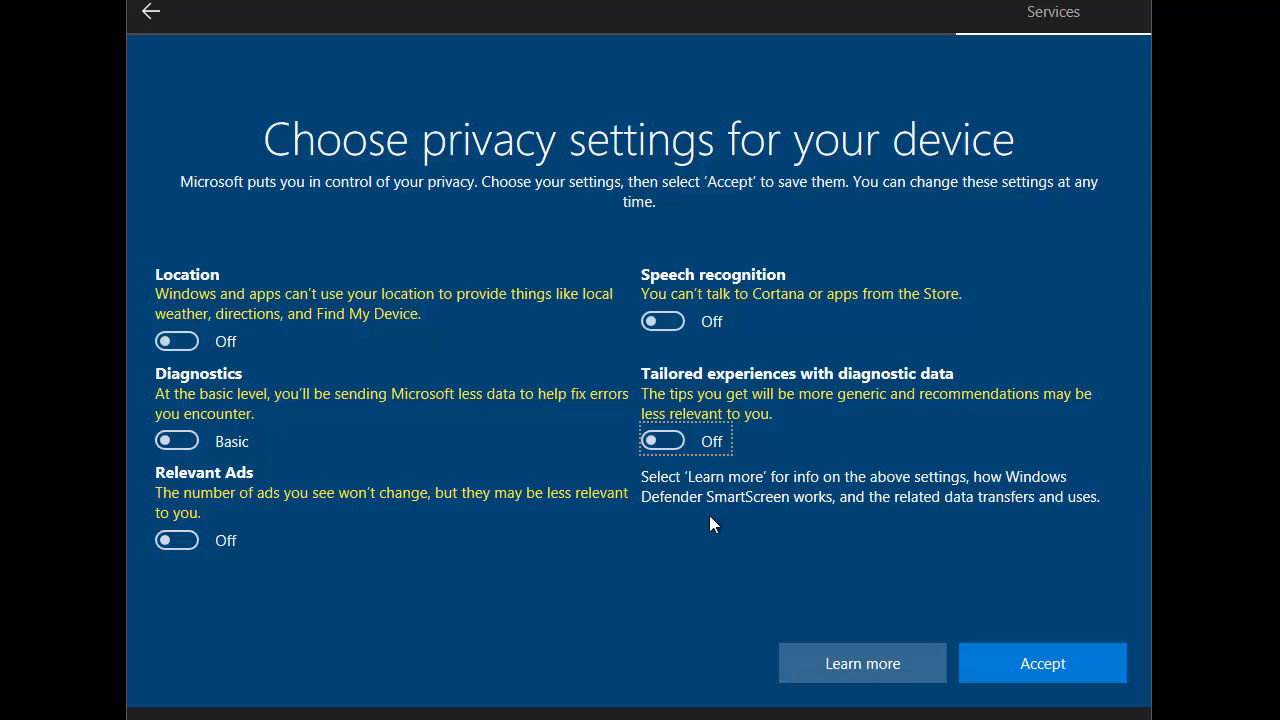
left_click(1000, 664)
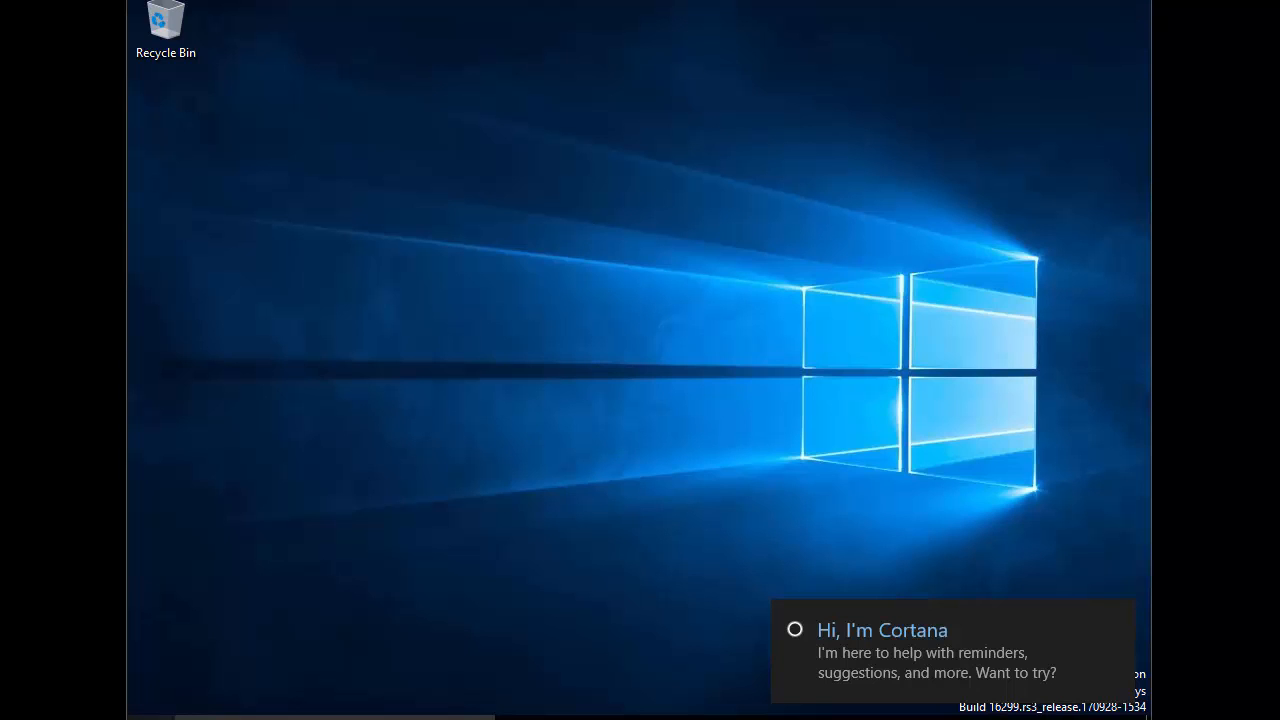
Step: Shut down Windows in the virtual machine and remove the installation ISO from the optical drive of wks-win-10
left_click(150, 717)
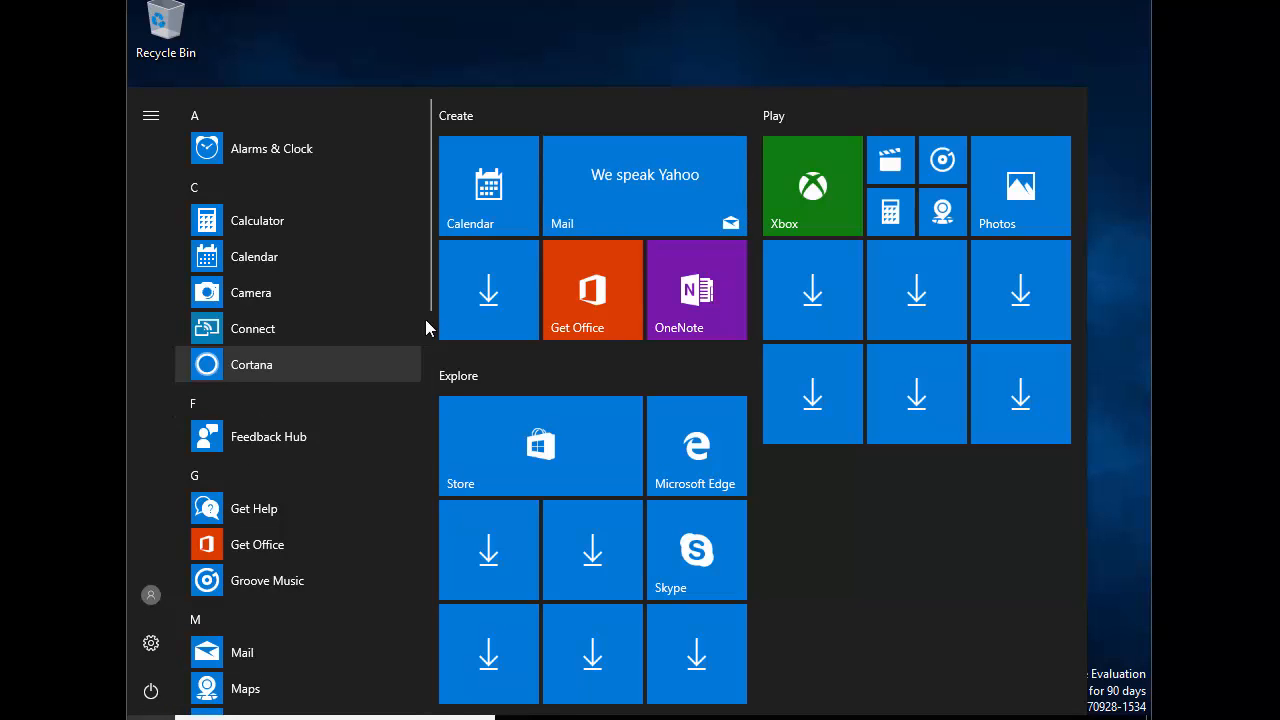
scroll(430, 320, "down", 2)
left_click_drag(428, 316, 414, 664)
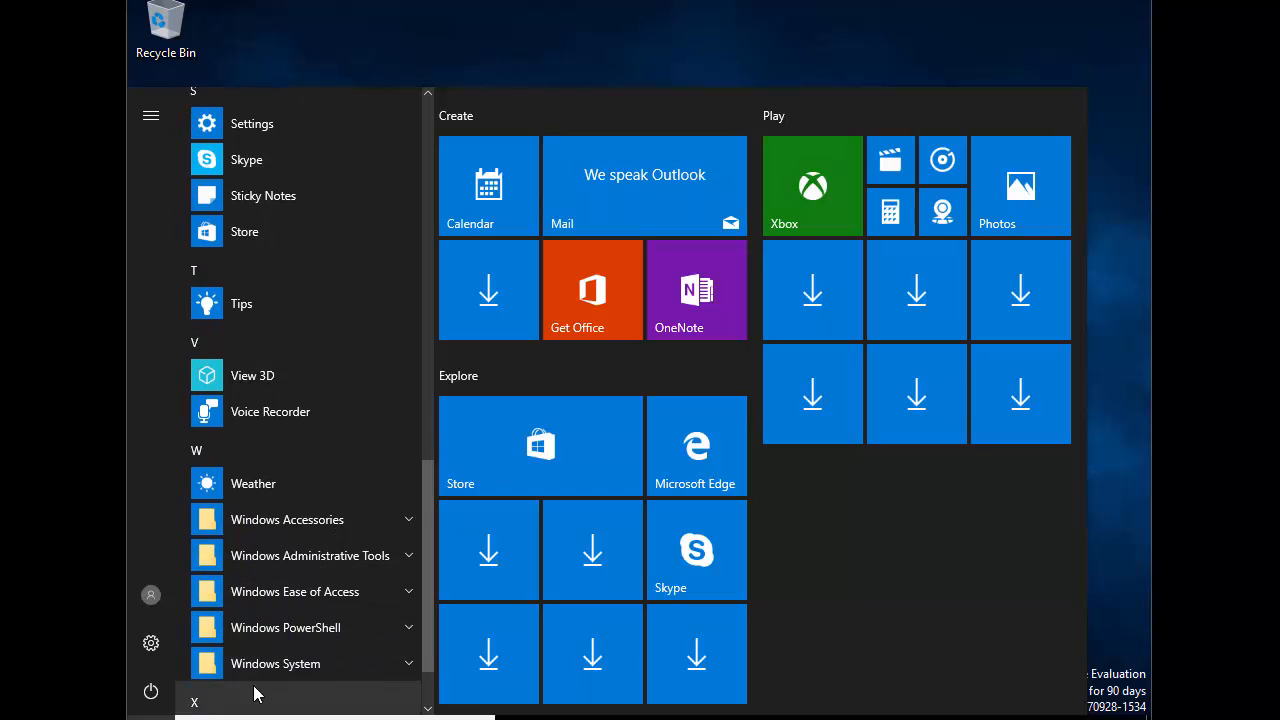
left_click(151, 692)
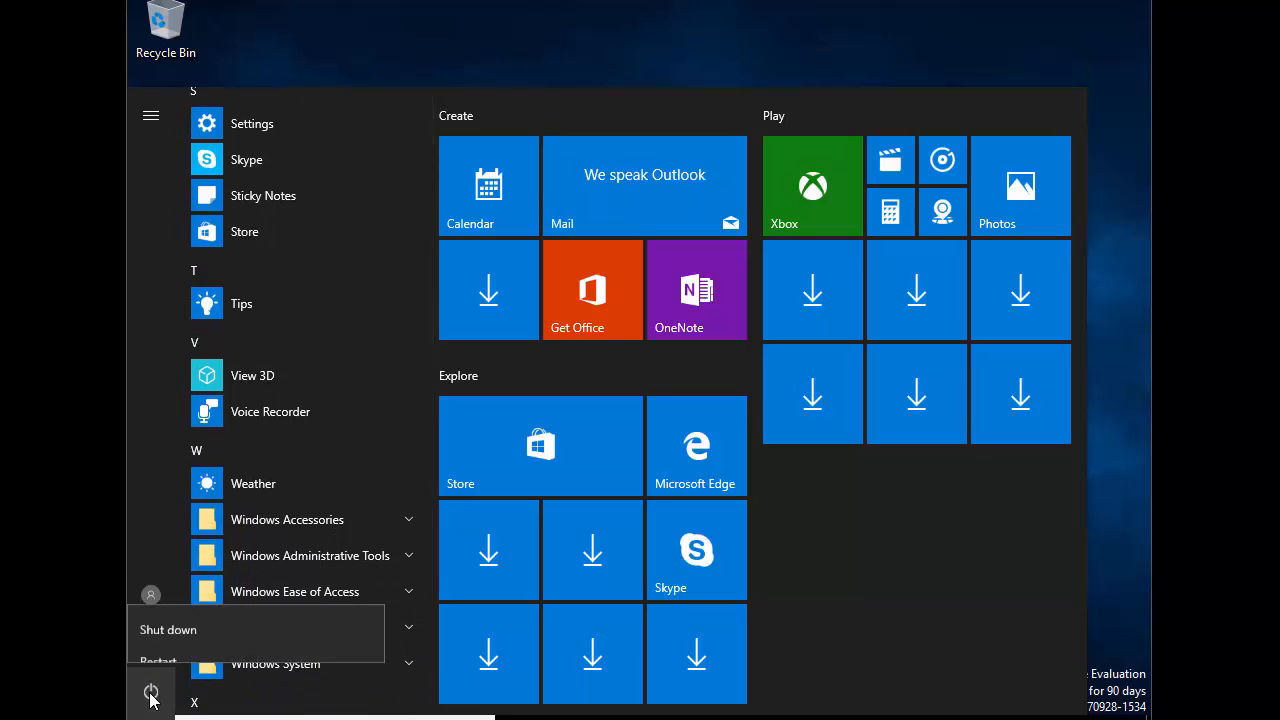
left_click(170, 611)
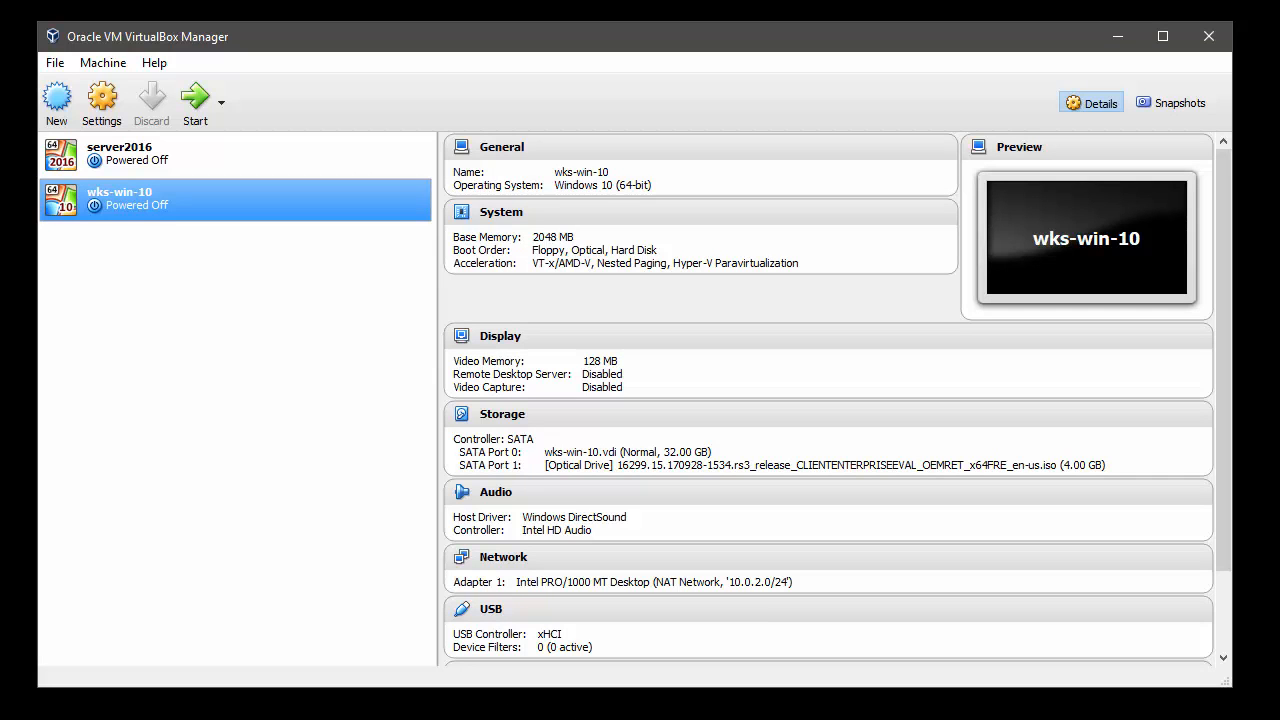
left_click(586, 466)
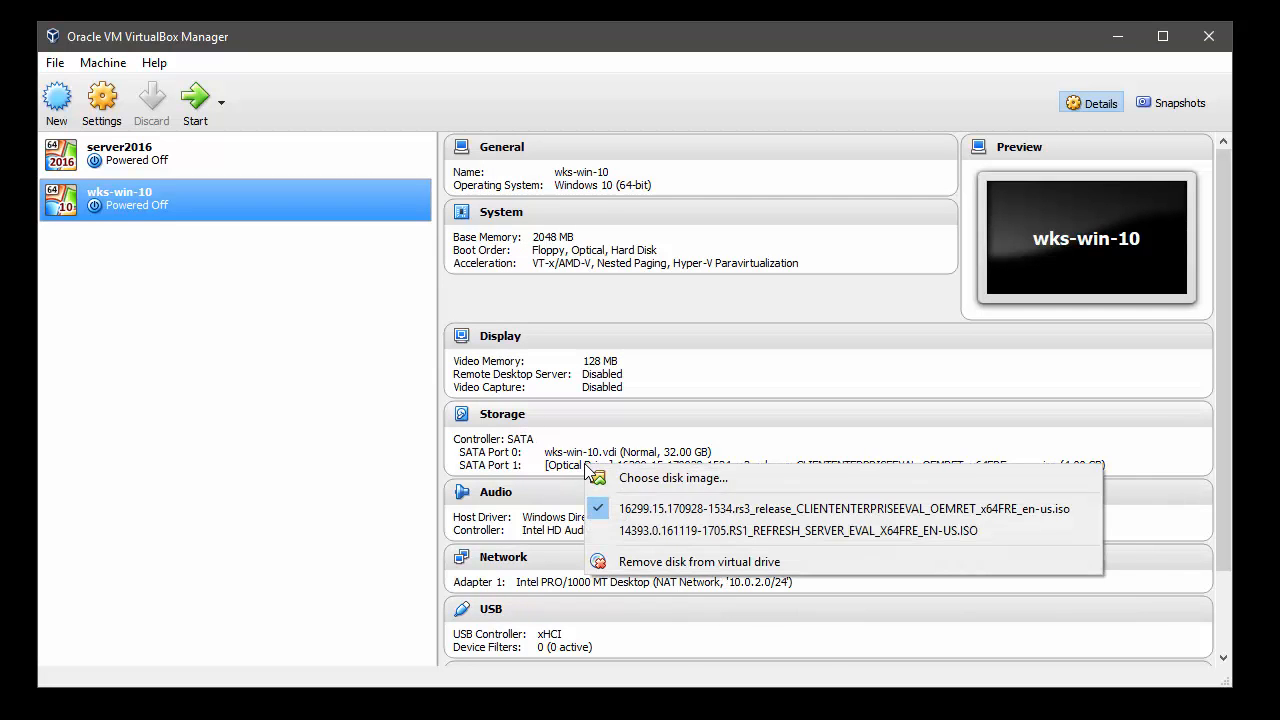
left_click(624, 562)
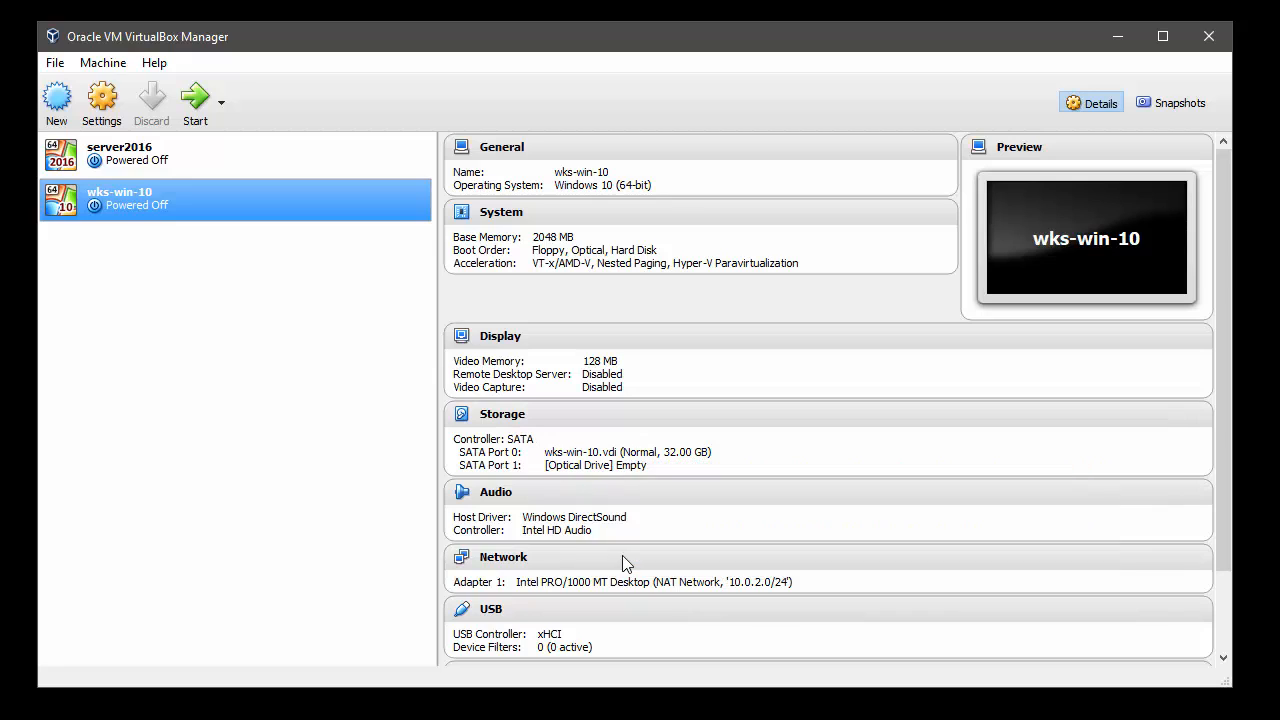